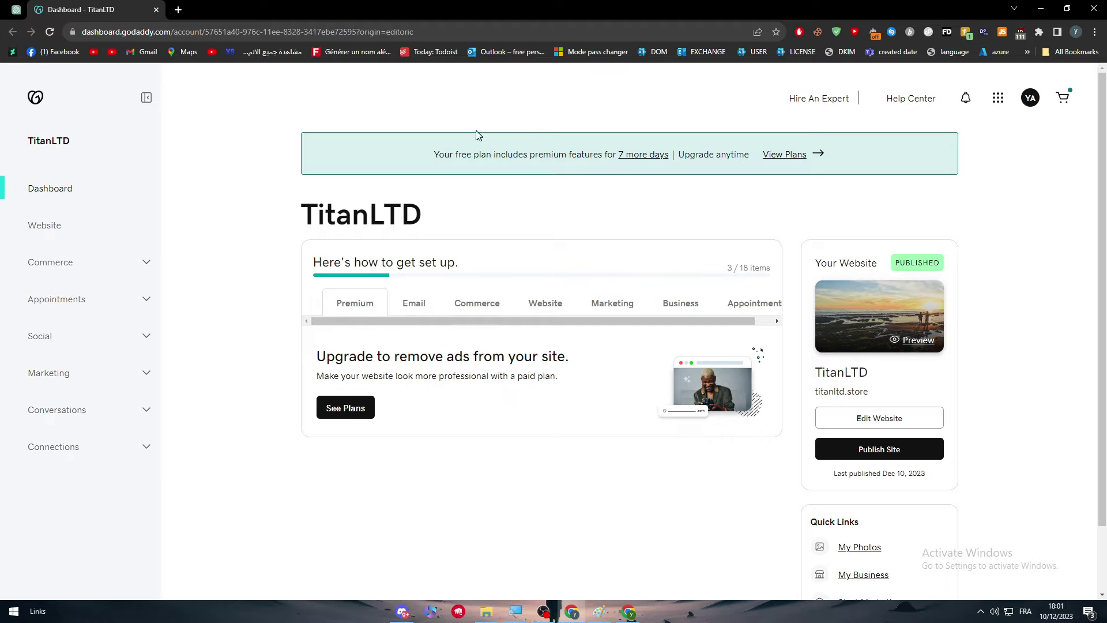
Scroll through the TitanLTD home page in the editor, returning to the HELLO GUYS hero.
{"action": "scroll", "coordinate": [713, 350], "scroll_direction": "down", "scroll_amount": 2}
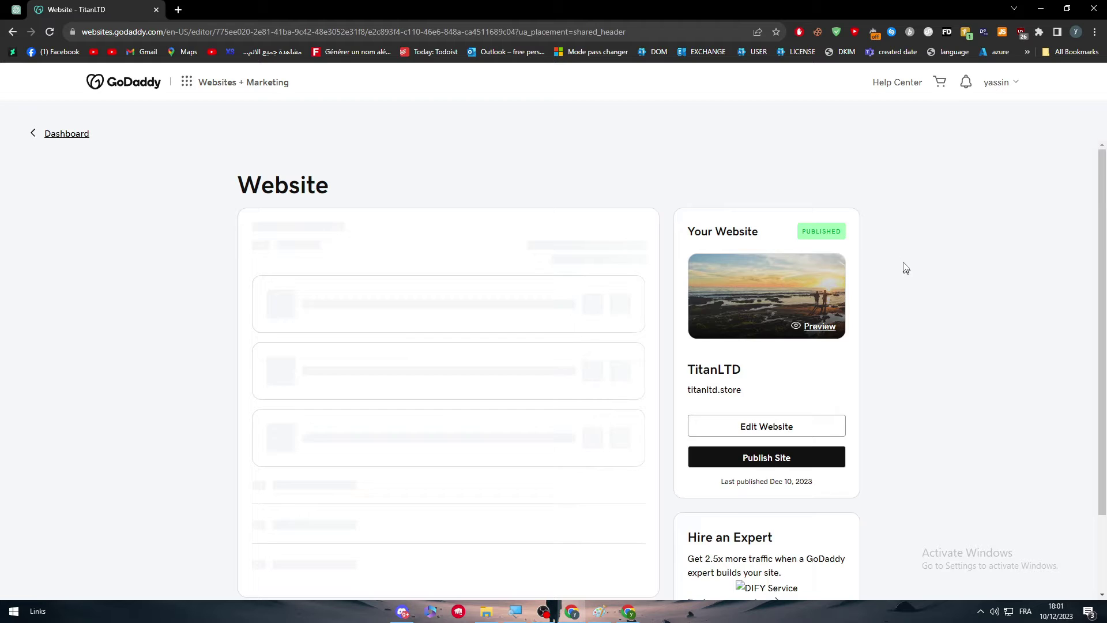
{"action": "scroll", "coordinate": [721, 380], "scroll_direction": "down", "scroll_amount": 3}
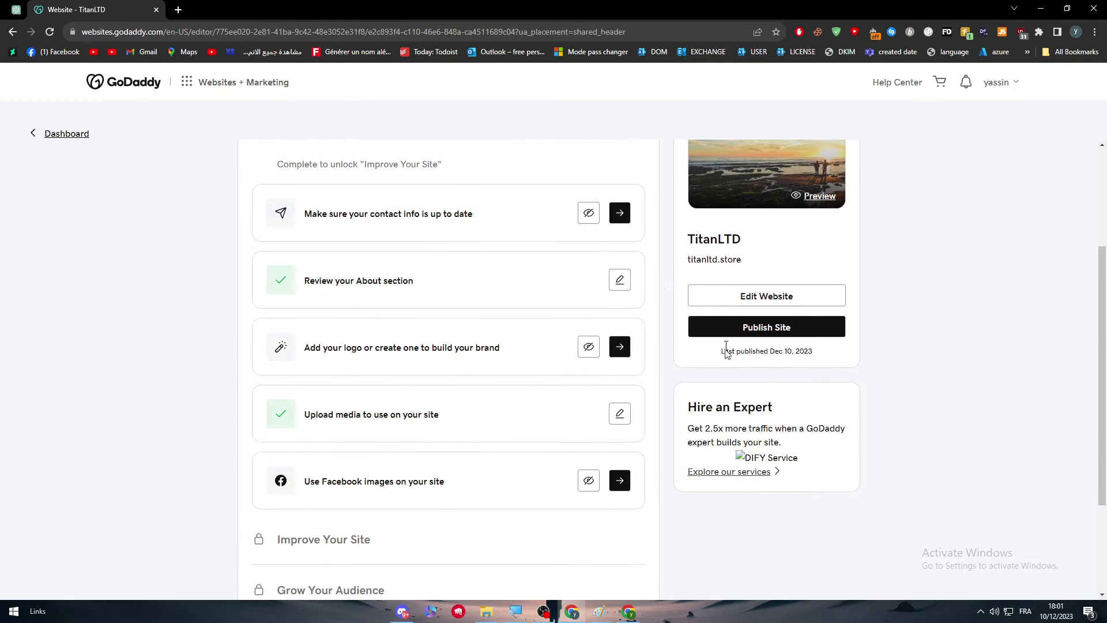
{"action": "scroll", "coordinate": [919, 377], "scroll_direction": "down", "scroll_amount": 1}
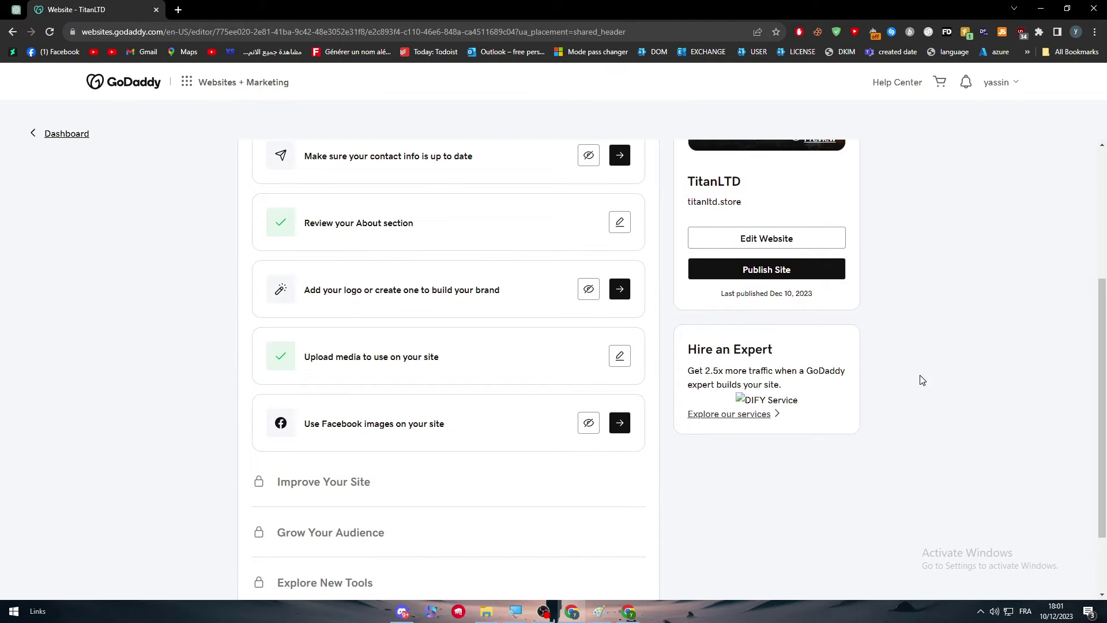
{"action": "scroll", "coordinate": [911, 369], "scroll_direction": "up", "scroll_amount": 3}
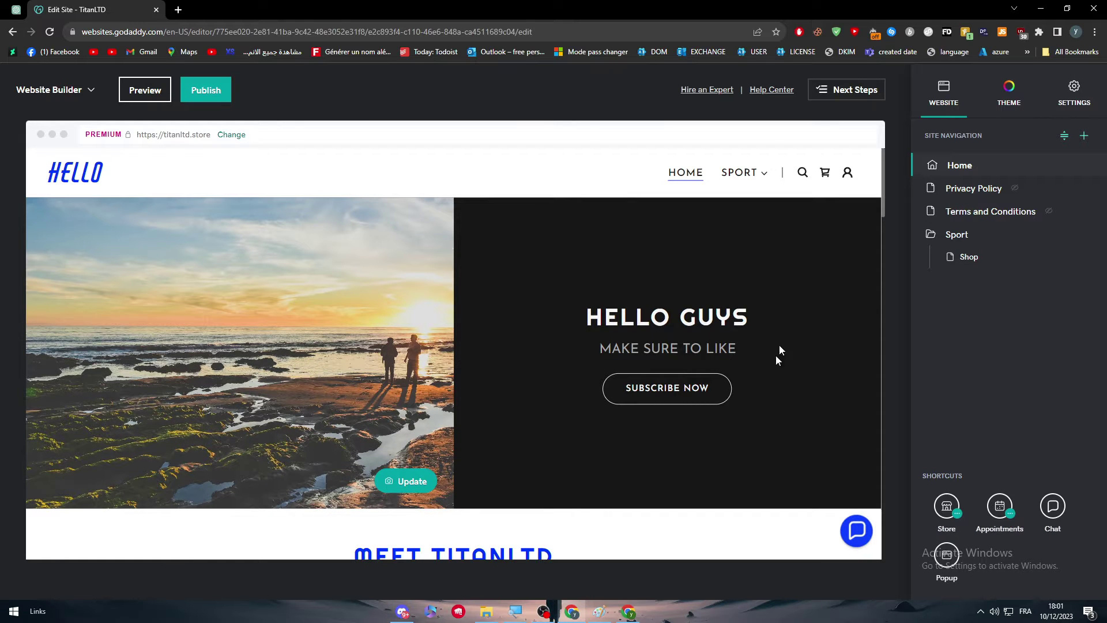
Delete the 'Powered by GoDaddy' note from the TitanLTD footer settings.
{"action": "scroll", "coordinate": [777, 356], "scroll_direction": "down", "scroll_amount": 15}
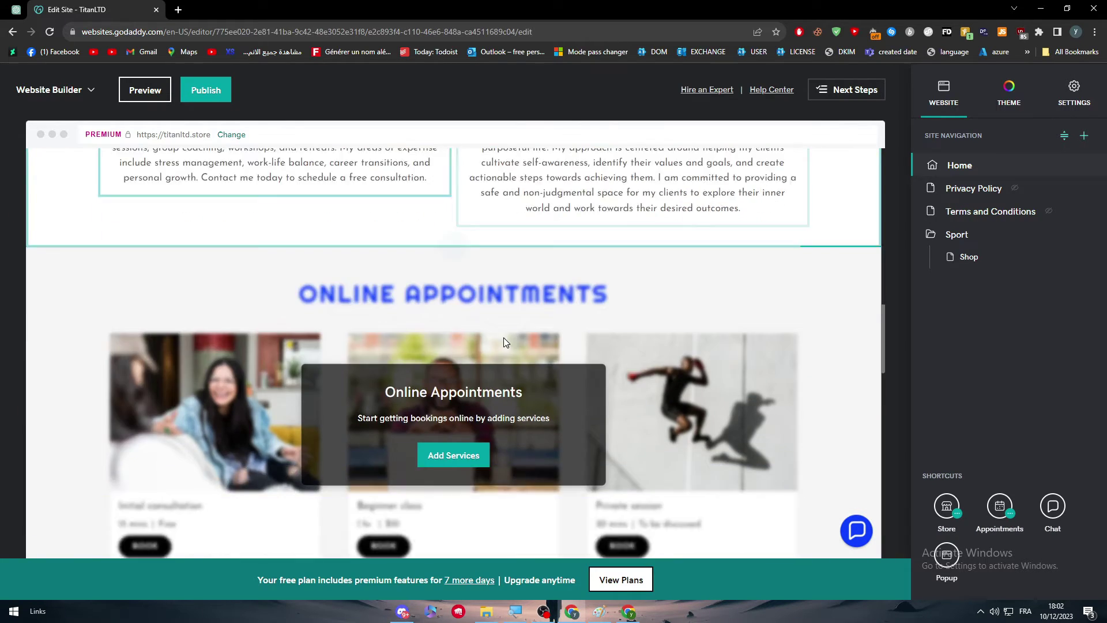
{"action": "scroll", "coordinate": [503, 340], "scroll_direction": "down", "scroll_amount": 10}
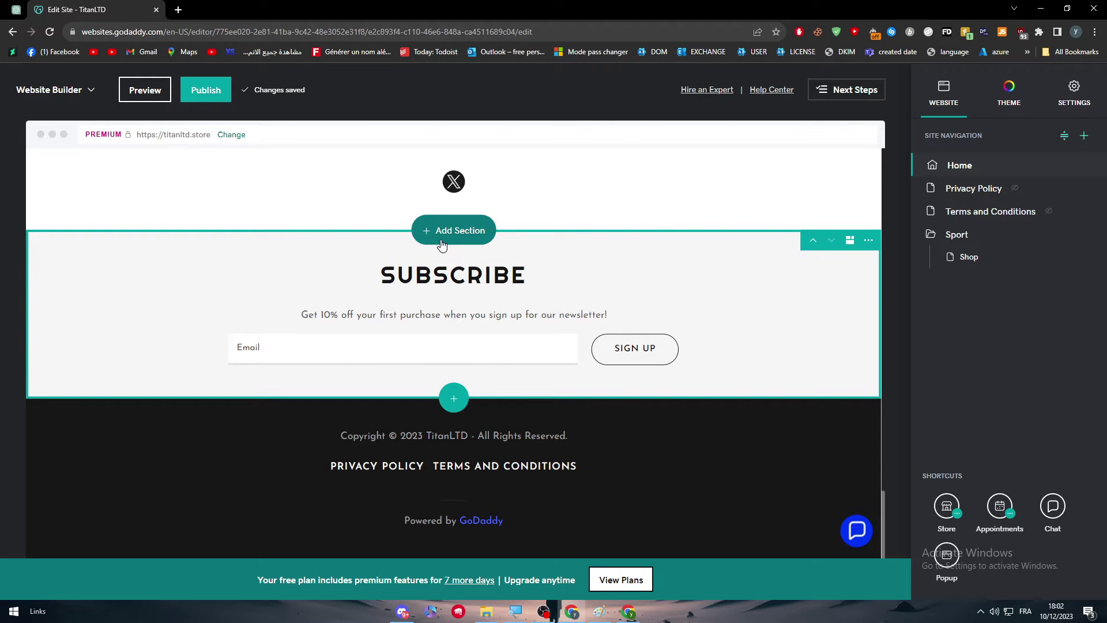
{"action": "left_click", "coordinate": [657, 531]}
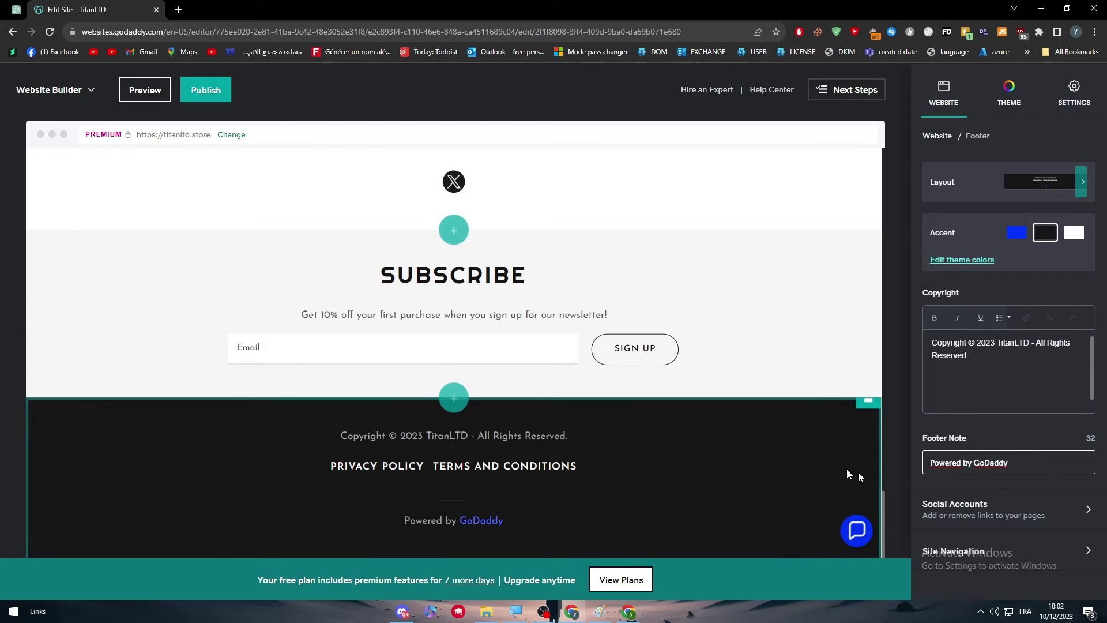
{"action": "triple_click", "coordinate": [1016, 462]}
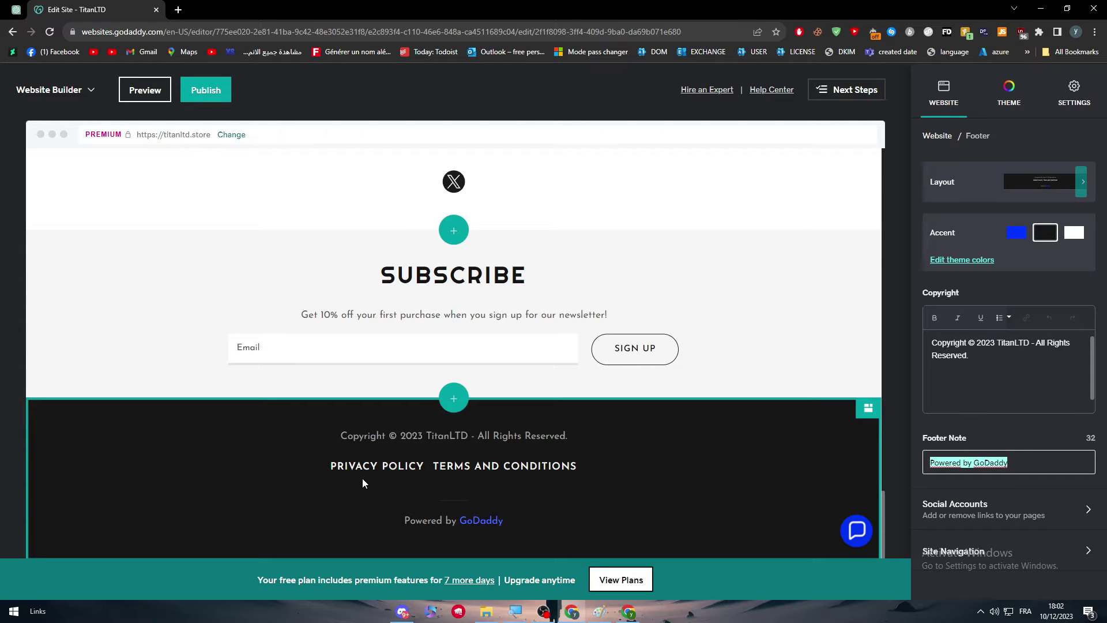
{"action": "key", "text": "BackSpace"}
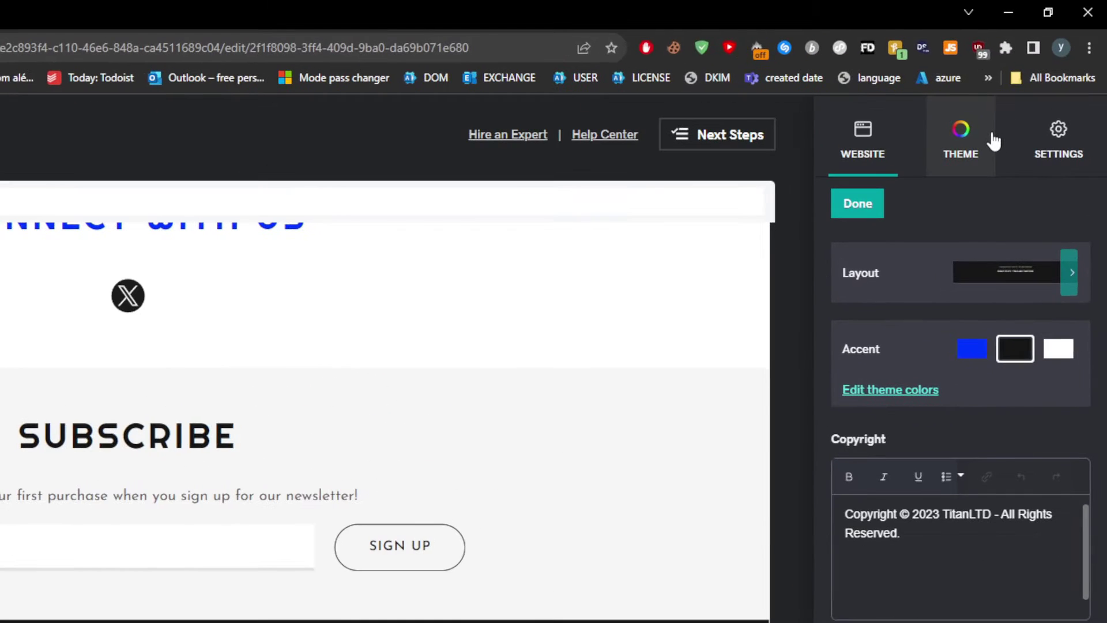
Replace the Urban theme with the MODERN theme from the theme gallery.
{"action": "left_click", "coordinate": [993, 140]}
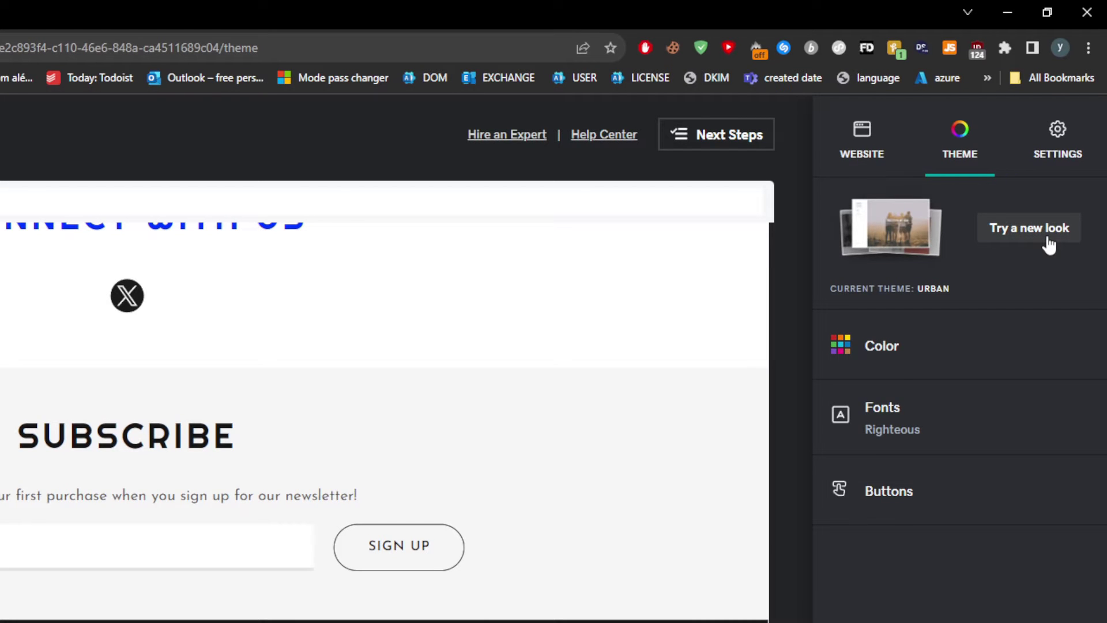
{"action": "left_click", "coordinate": [1048, 245]}
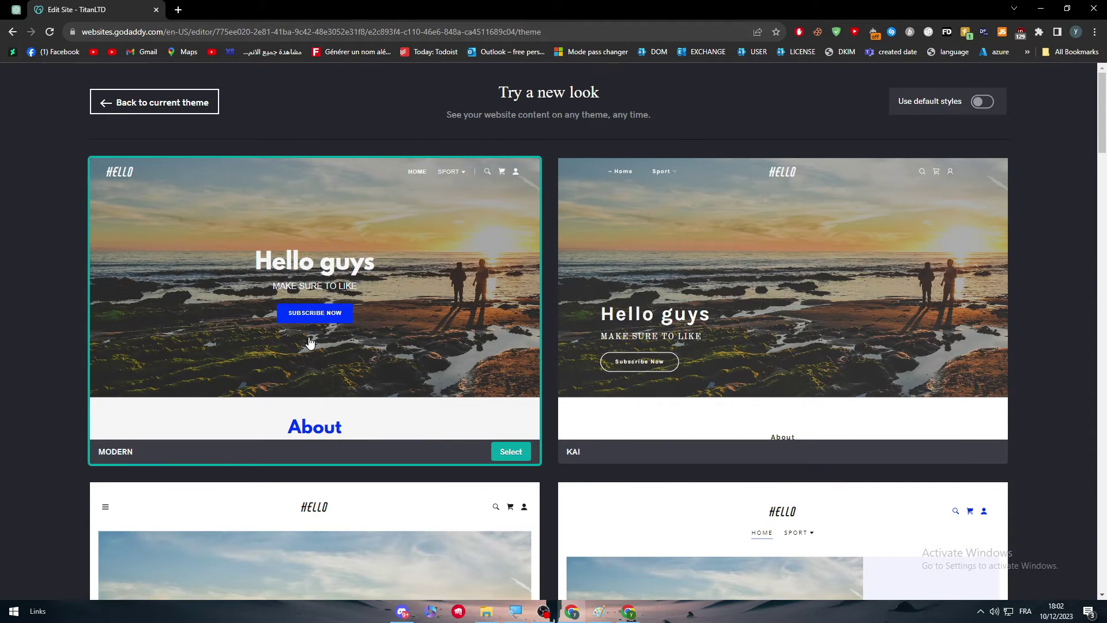
{"action": "left_click", "coordinate": [512, 452]}
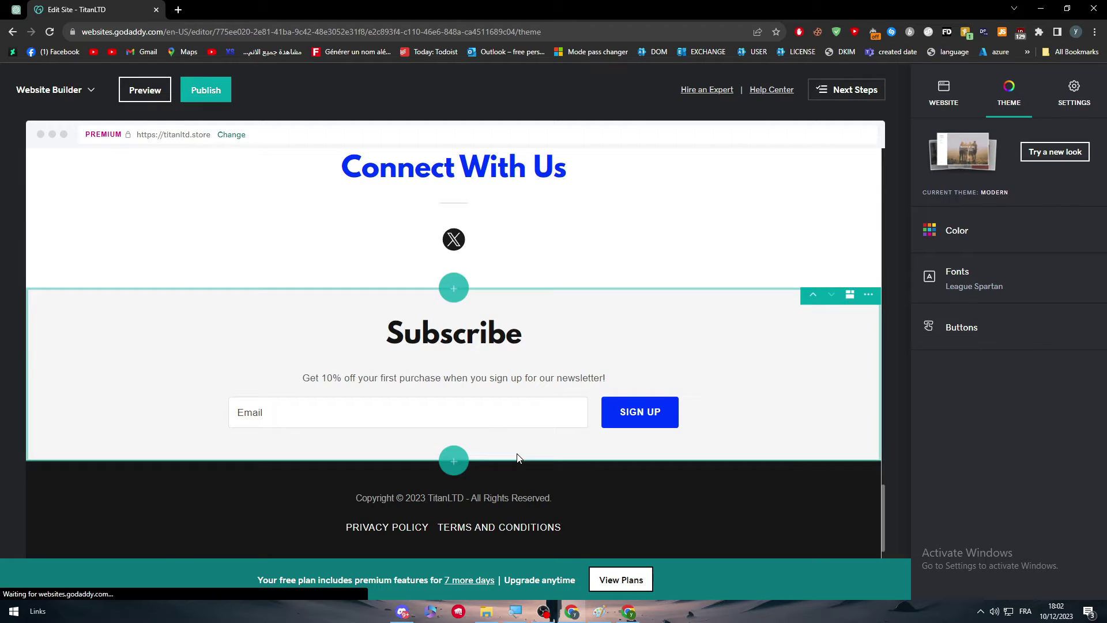
{"action": "scroll", "coordinate": [721, 447], "scroll_direction": "up", "scroll_amount": 15}
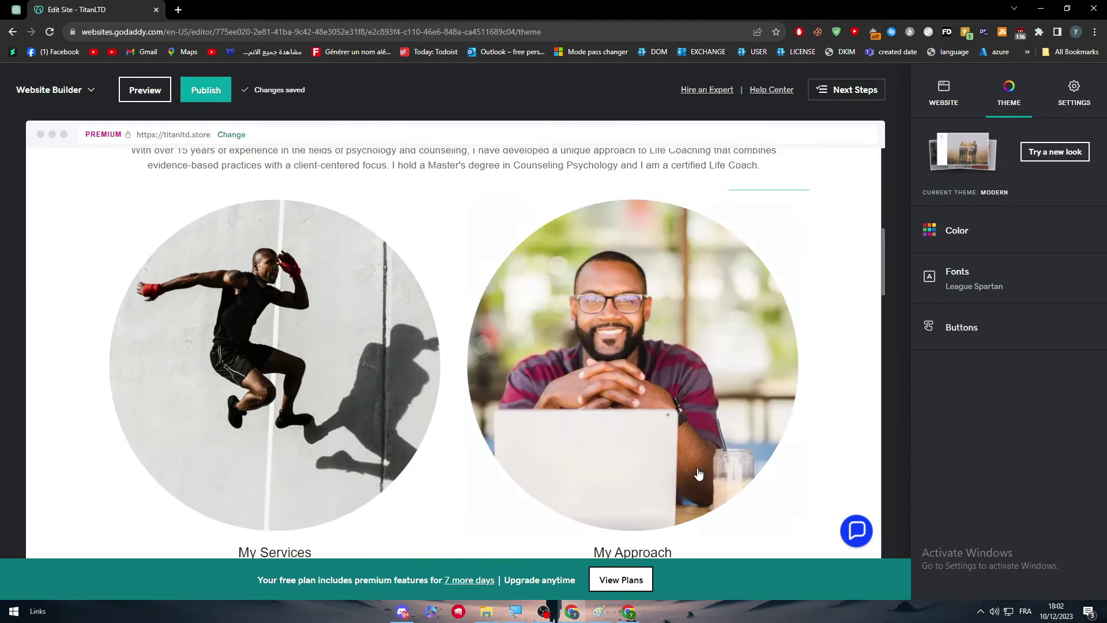
{"action": "scroll", "coordinate": [710, 394], "scroll_direction": "up", "scroll_amount": 2}
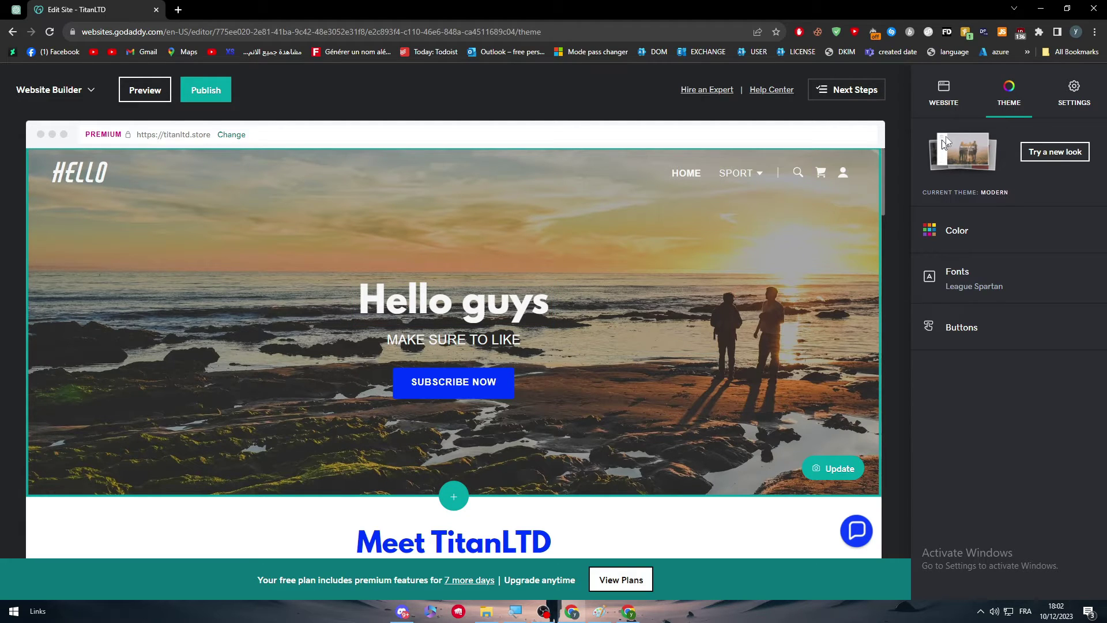
Apply the Mint theme from the gallery, giving the hero a blue panel.
{"action": "left_click", "coordinate": [1055, 160]}
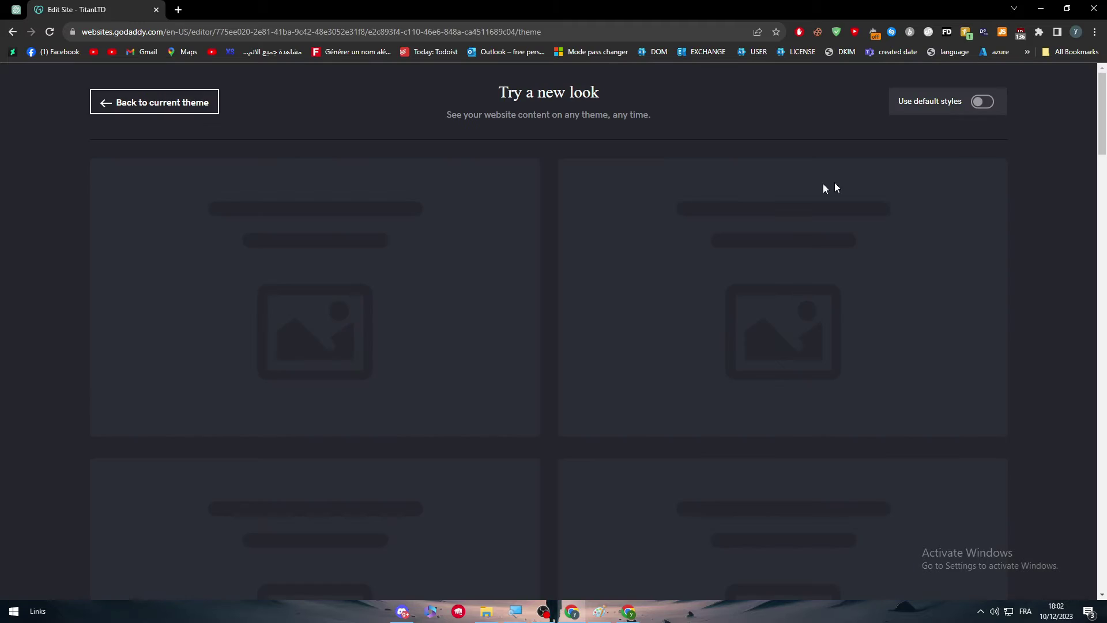
{"action": "scroll", "coordinate": [519, 317], "scroll_direction": "down", "scroll_amount": 3}
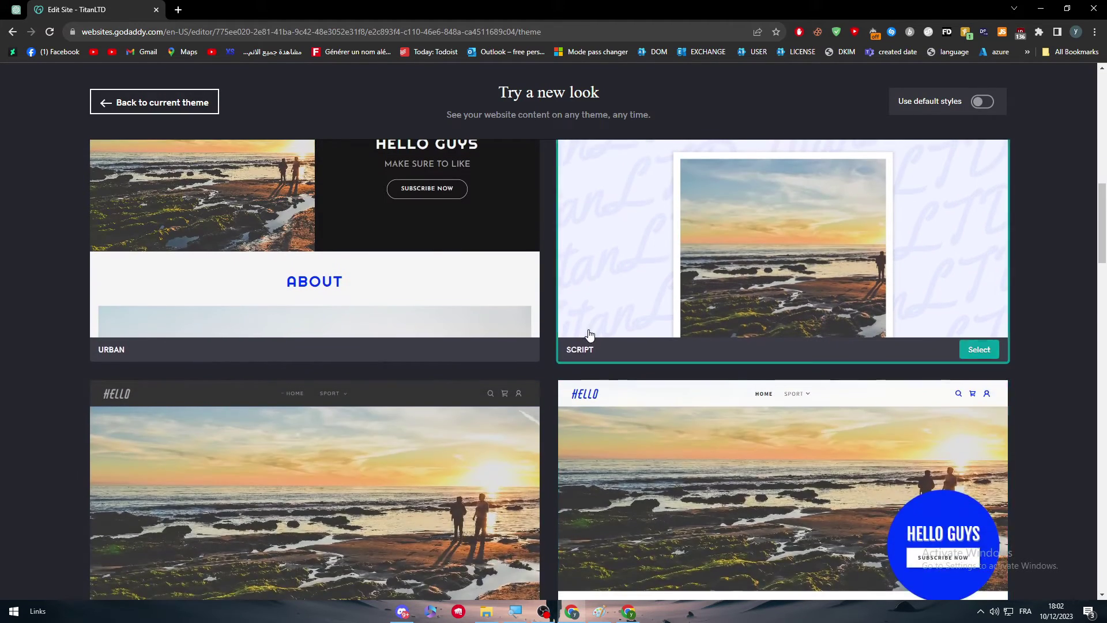
{"action": "scroll", "coordinate": [915, 388], "scroll_direction": "down", "scroll_amount": 5}
{"action": "scroll", "coordinate": [594, 419], "scroll_direction": "down", "scroll_amount": 5}
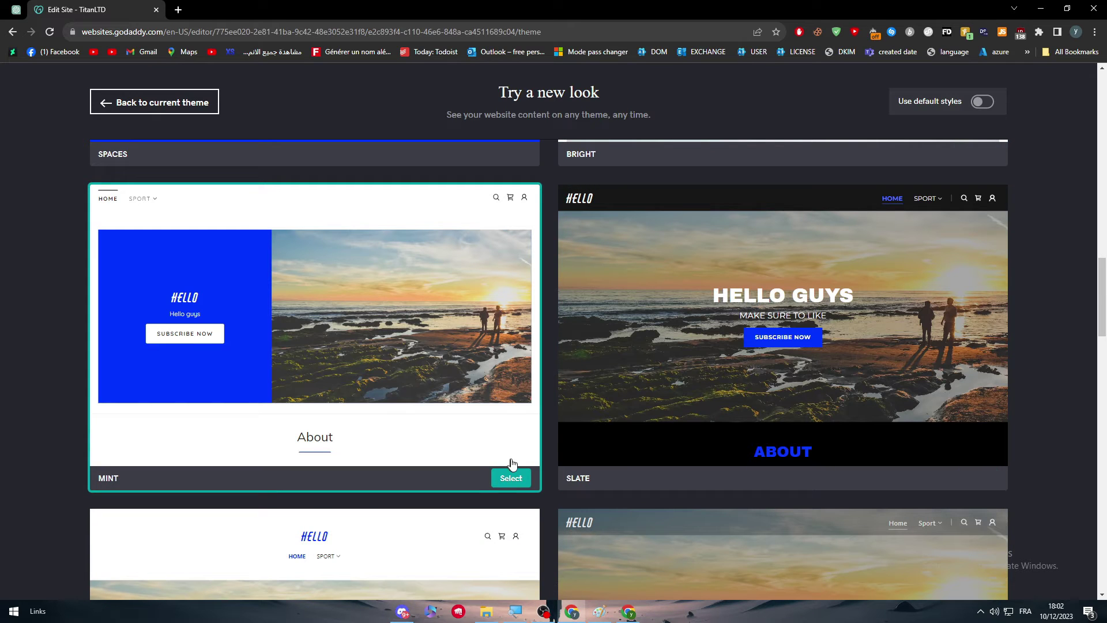
{"action": "left_click", "coordinate": [512, 478]}
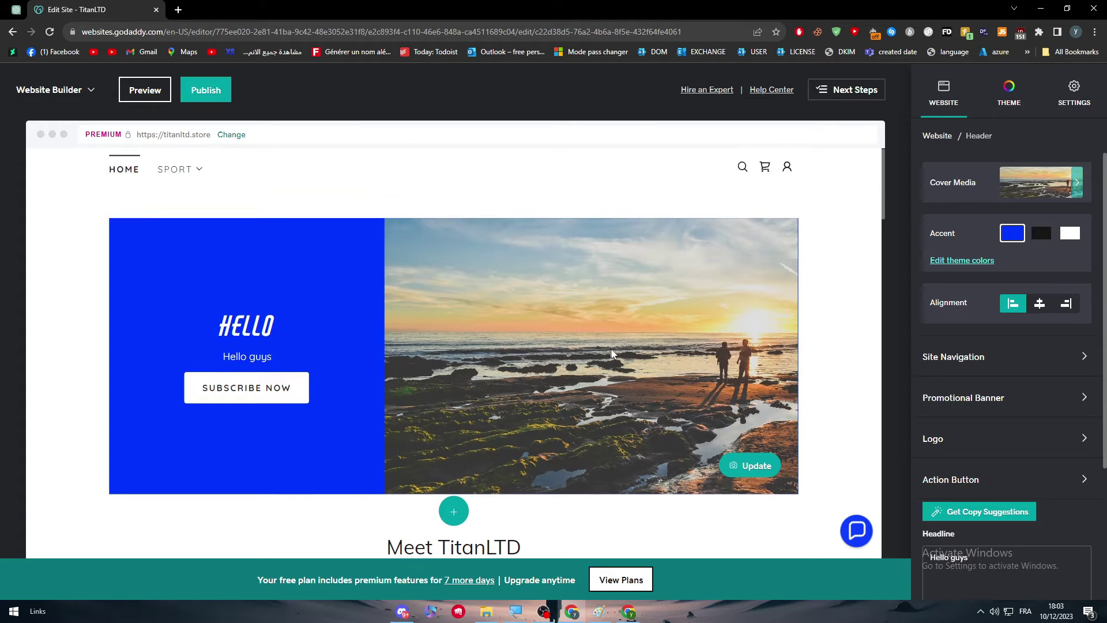
{"action": "scroll", "coordinate": [451, 410], "scroll_direction": "down", "scroll_amount": 20}
{"action": "scroll", "coordinate": [629, 411], "scroll_direction": "up", "scroll_amount": 10}
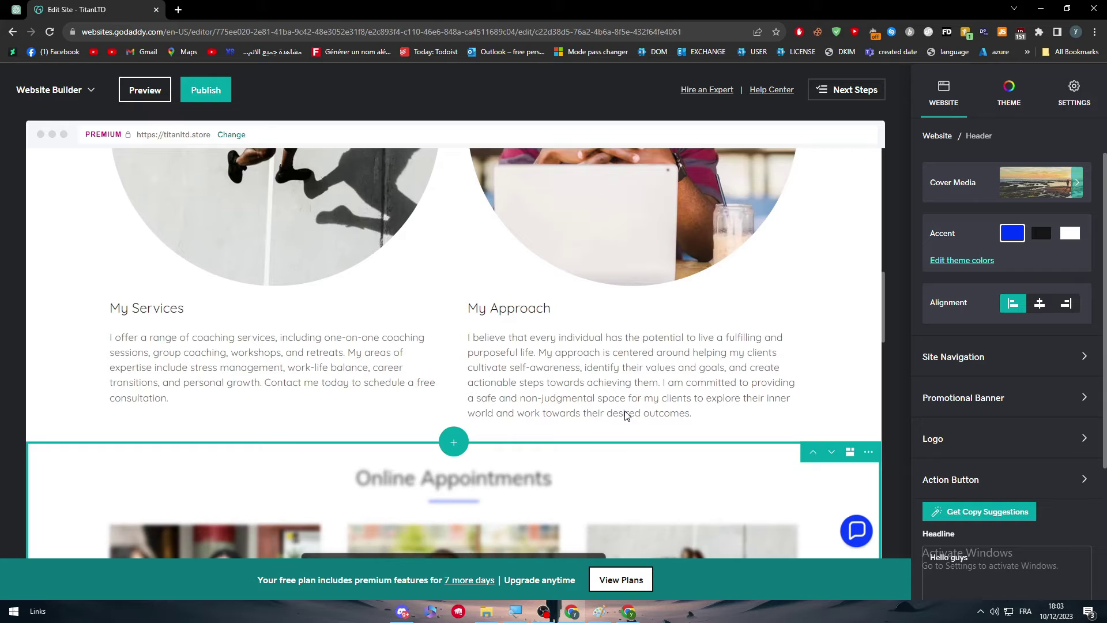
{"action": "scroll", "coordinate": [588, 425], "scroll_direction": "up", "scroll_amount": 5}
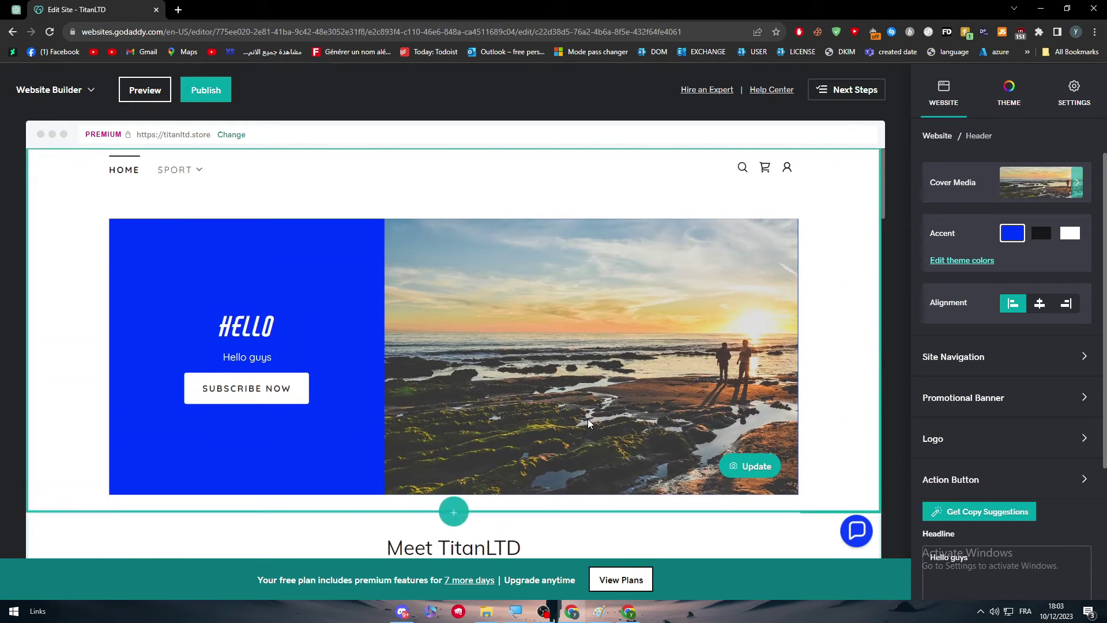
{"action": "scroll", "coordinate": [595, 420], "scroll_direction": "down", "scroll_amount": 5}
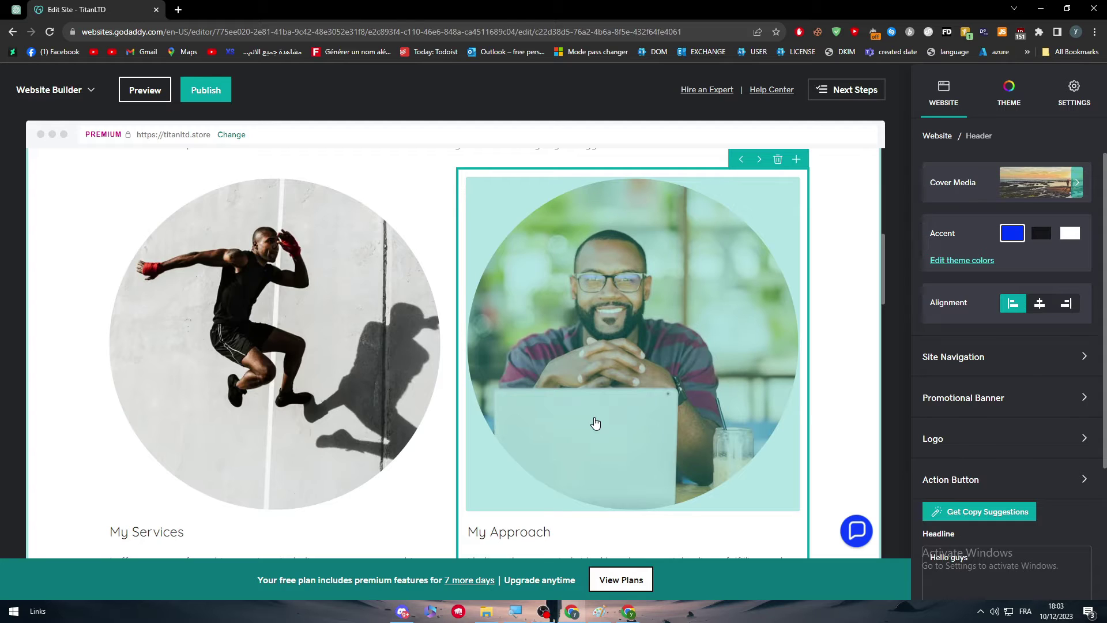
{"action": "scroll", "coordinate": [495, 407], "scroll_direction": "up", "scroll_amount": 10}
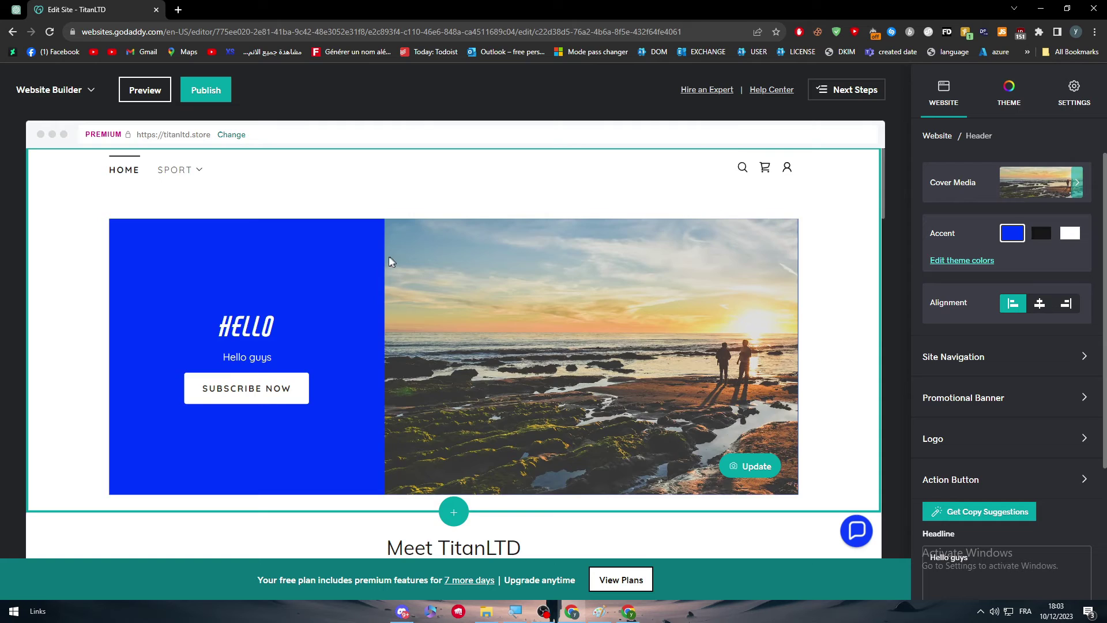
Replace the My Approach description text with 'by'.
{"action": "scroll", "coordinate": [388, 259], "scroll_direction": "down", "scroll_amount": 5}
{"action": "left_click", "coordinate": [323, 290]}
{"action": "scroll", "coordinate": [504, 370], "scroll_direction": "down", "scroll_amount": 5}
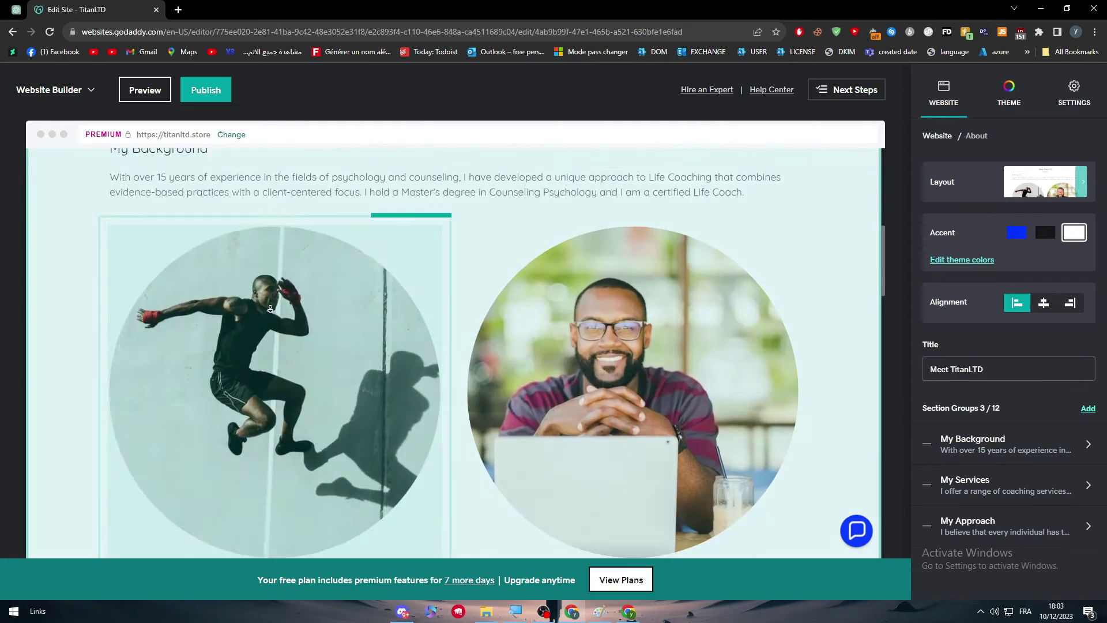
{"action": "scroll", "coordinate": [504, 369], "scroll_direction": "down", "scroll_amount": 1}
{"action": "left_click", "coordinate": [504, 369]}
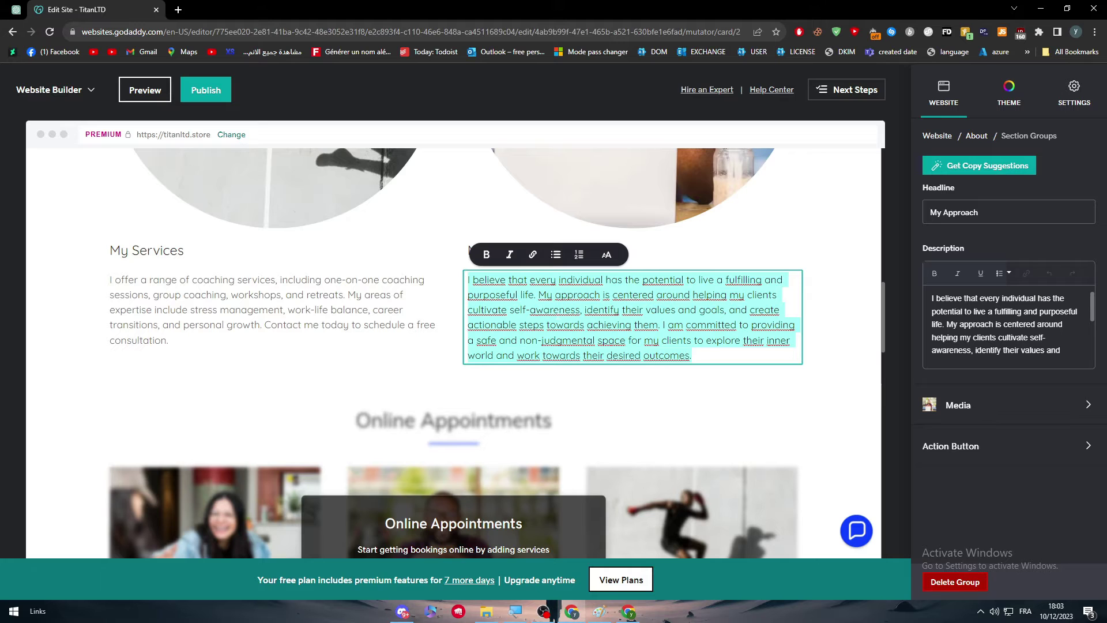
{"action": "type", "text": "by"}
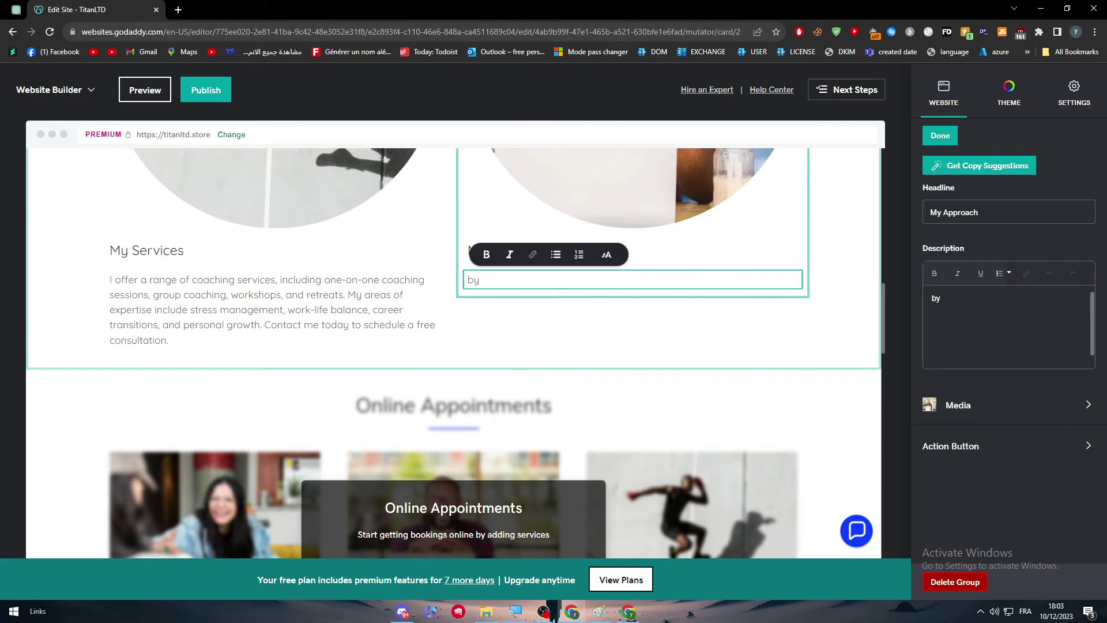
{"action": "left_click", "coordinate": [604, 392]}
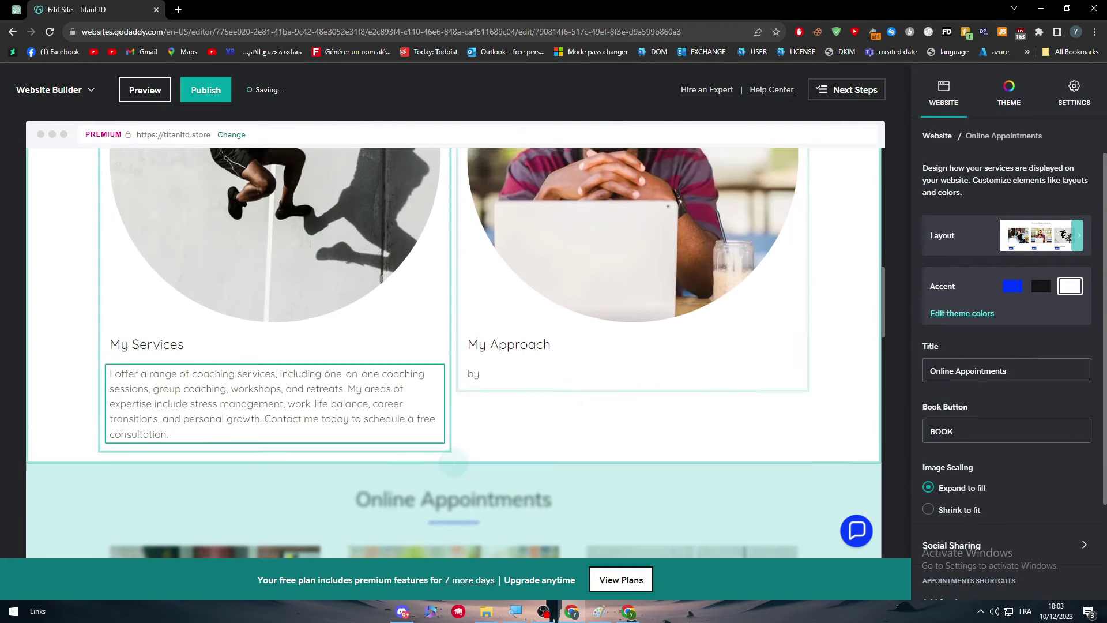
Add a Blog section to the page above Online Appointments.
{"action": "left_click", "coordinate": [460, 461]}
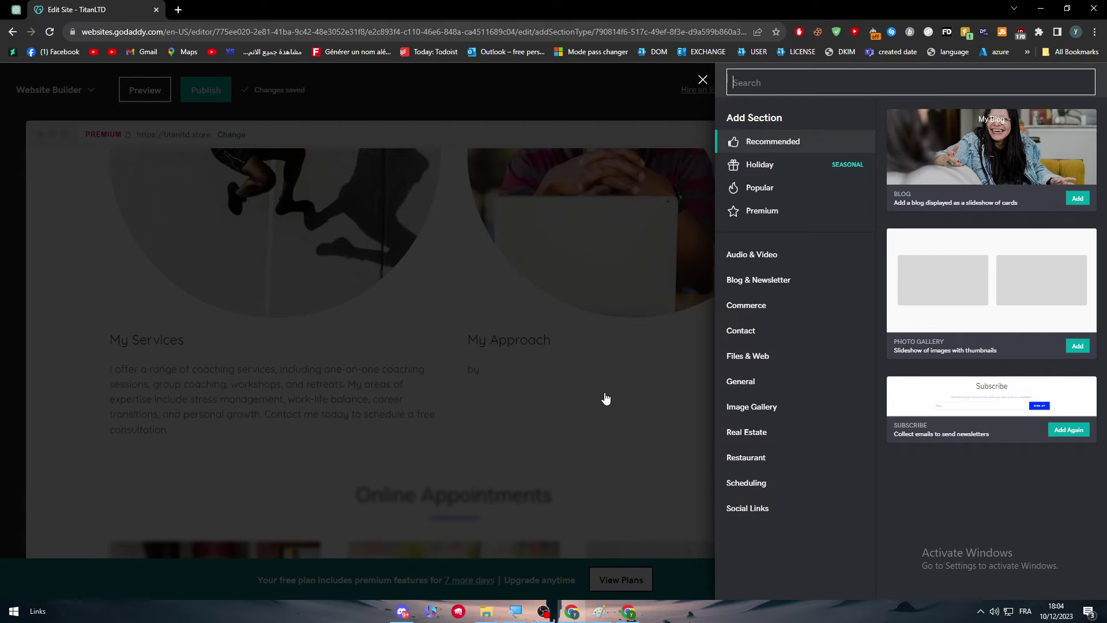
{"action": "left_click", "coordinate": [1077, 198]}
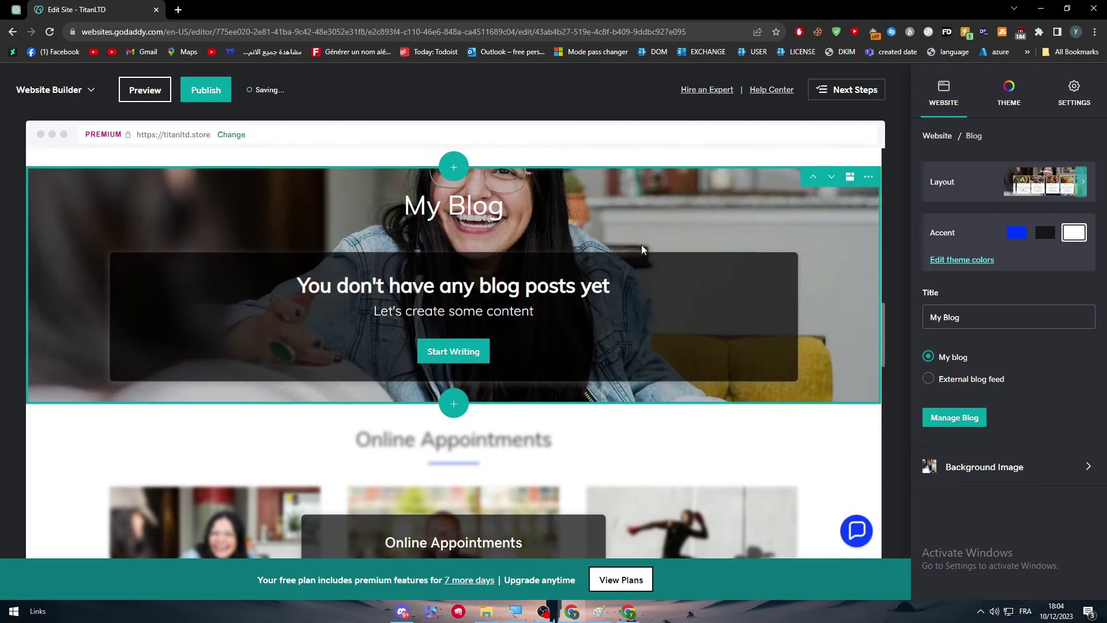
{"action": "scroll", "coordinate": [646, 250], "scroll_direction": "up", "scroll_amount": 5}
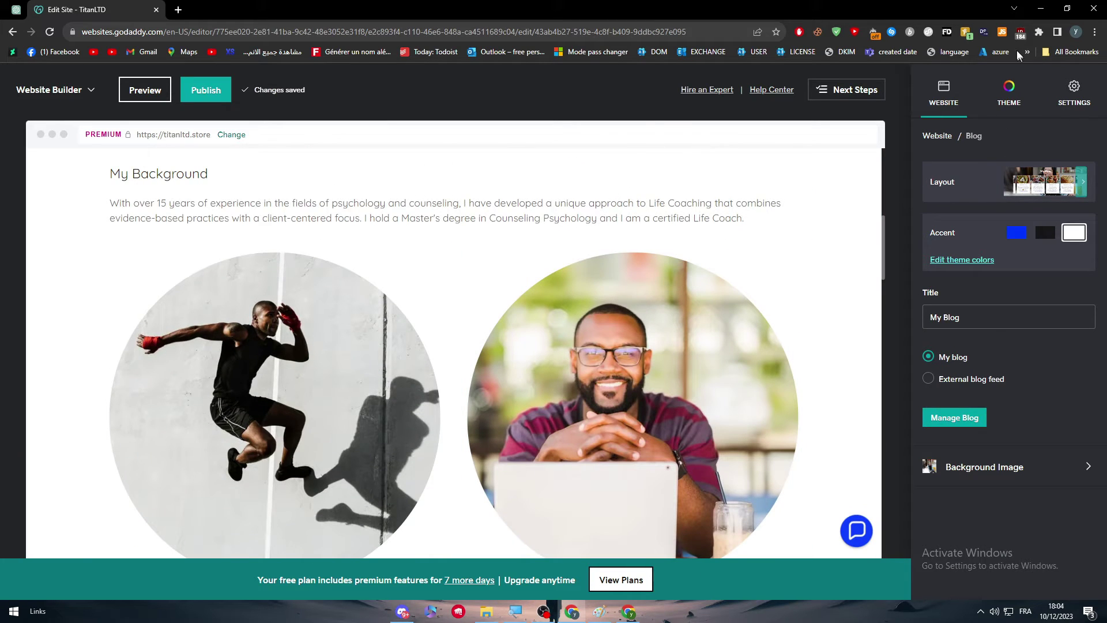
Apply the SIDELINE theme, giving the site sidebar navigation and Raleway fonts.
{"action": "left_click", "coordinate": [1010, 92]}
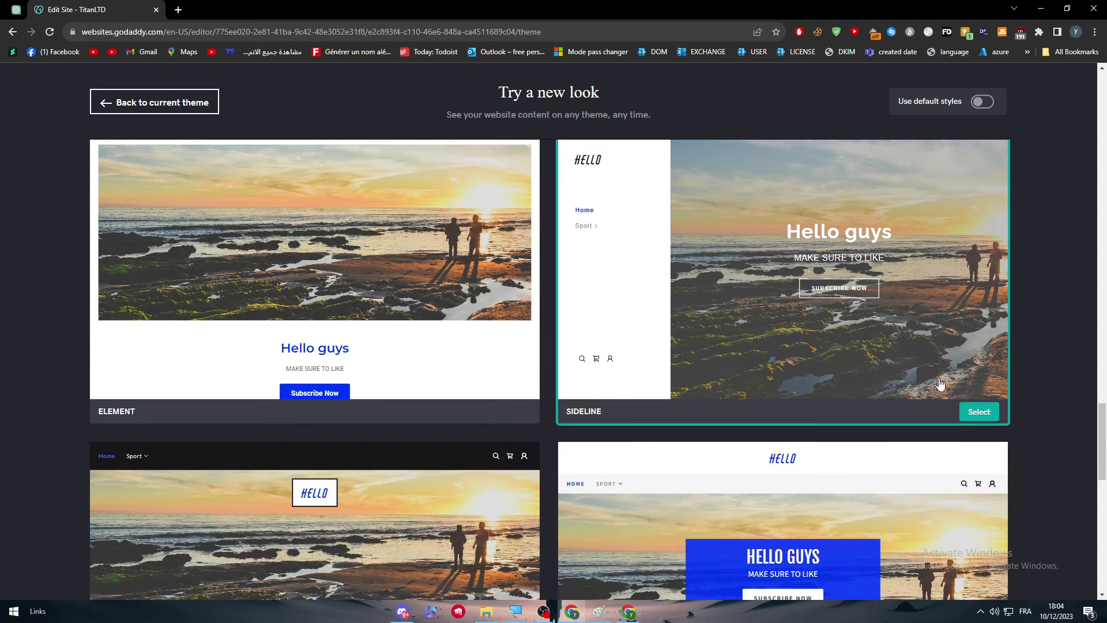
{"action": "left_click", "coordinate": [992, 414]}
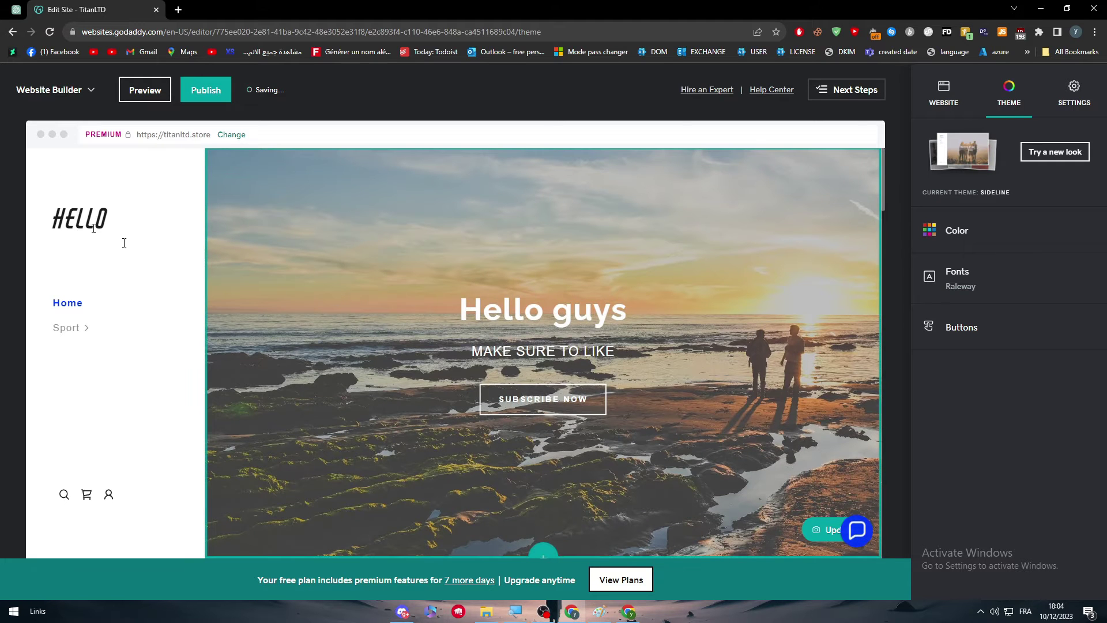
{"action": "scroll", "coordinate": [455, 237], "scroll_direction": "down", "scroll_amount": 5}
{"action": "scroll", "coordinate": [214, 324], "scroll_direction": "up", "scroll_amount": 4}
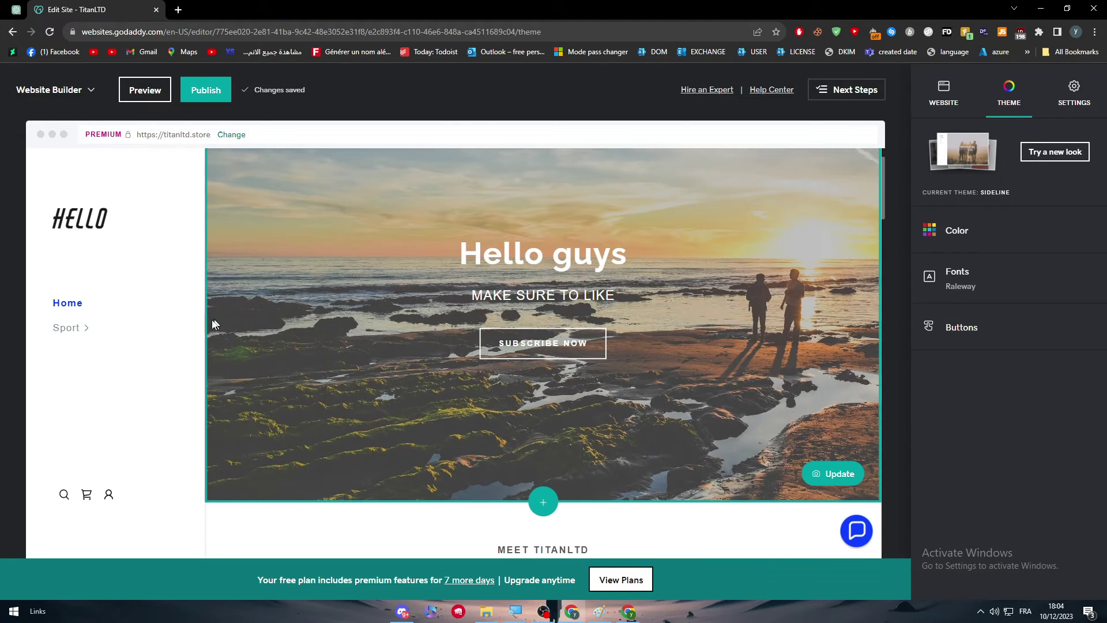
{"action": "scroll", "coordinate": [520, 217], "scroll_direction": "down", "scroll_amount": 6}
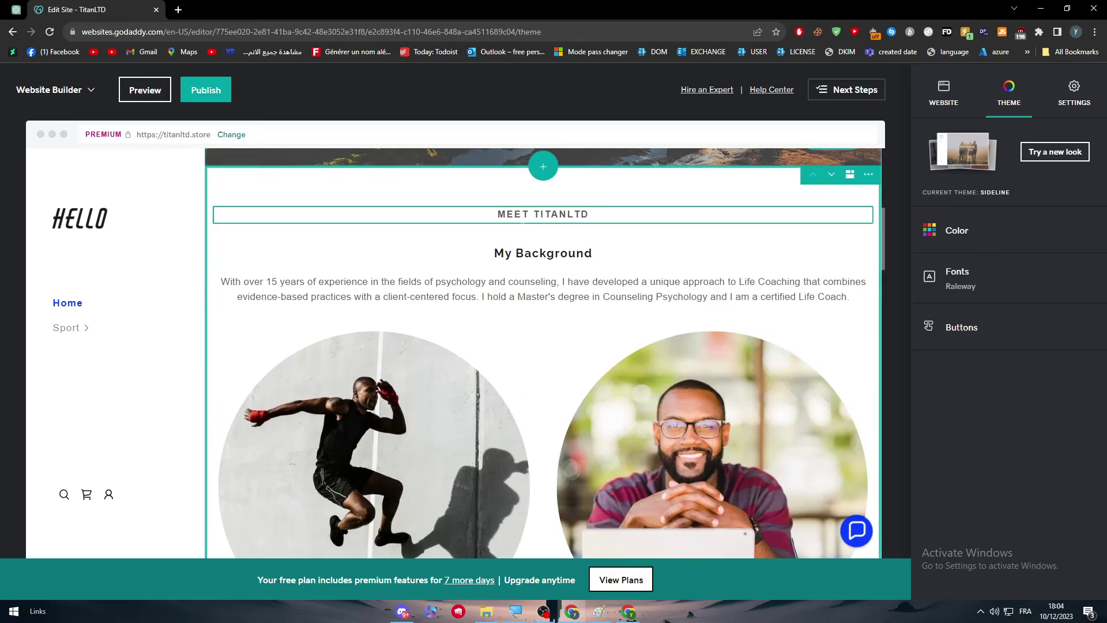
{"action": "scroll", "coordinate": [520, 217], "scroll_direction": "down", "scroll_amount": 5}
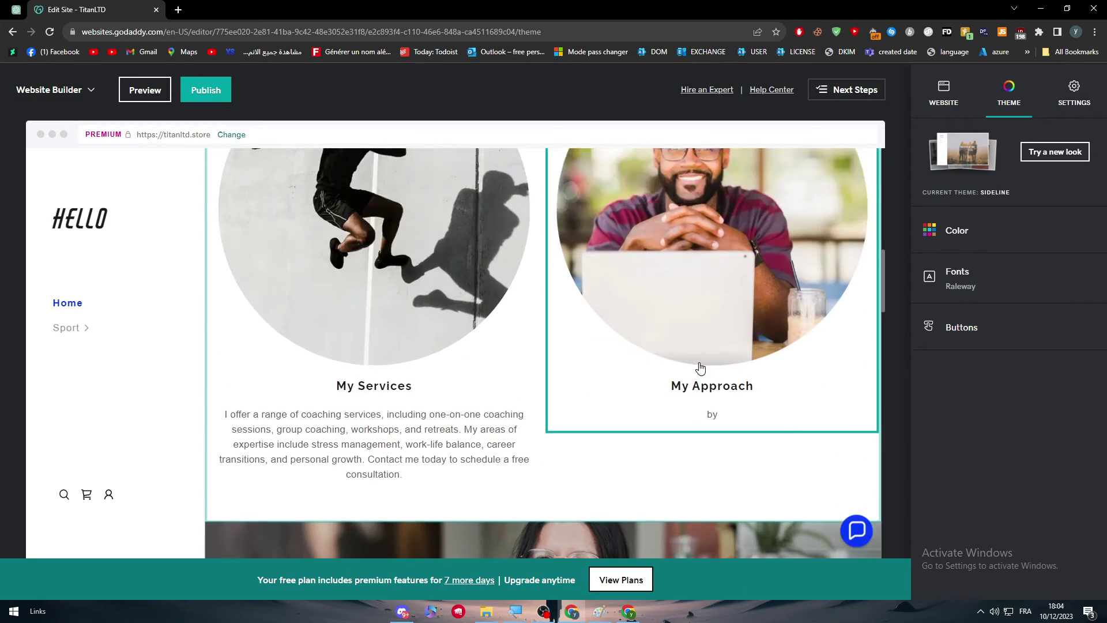
{"action": "scroll", "coordinate": [689, 362], "scroll_direction": "up", "scroll_amount": 11}
{"action": "scroll", "coordinate": [542, 276], "scroll_direction": "down", "scroll_amount": 10}
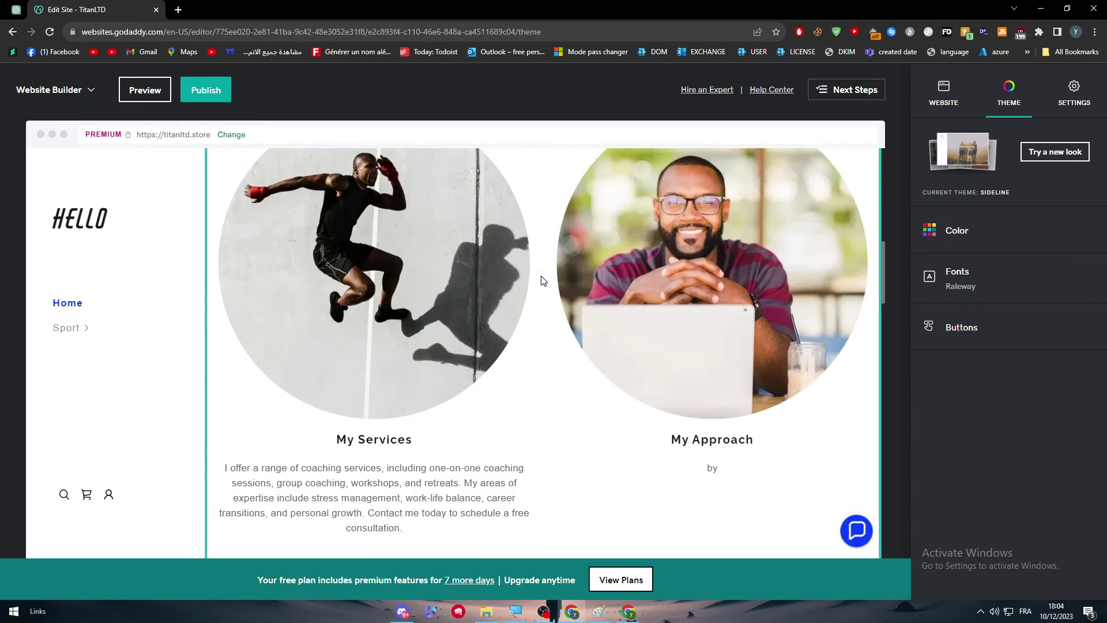
{"action": "scroll", "coordinate": [542, 281], "scroll_direction": "down", "scroll_amount": 10}
{"action": "scroll", "coordinate": [647, 383], "scroll_direction": "up", "scroll_amount": 4}
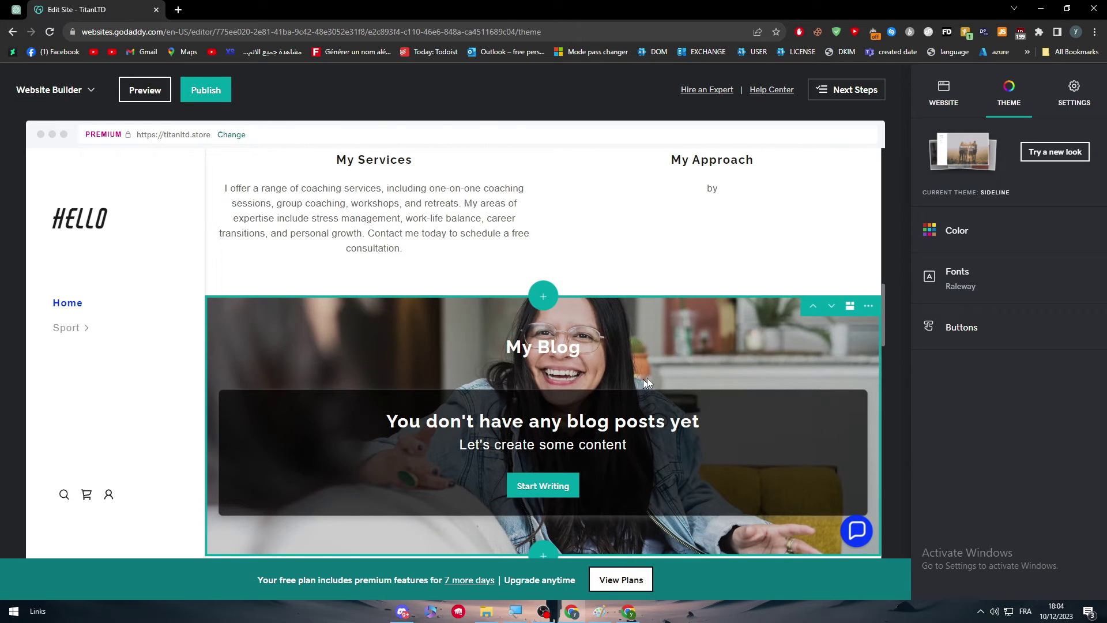
{"action": "scroll", "coordinate": [513, 392], "scroll_direction": "down", "scroll_amount": 7}
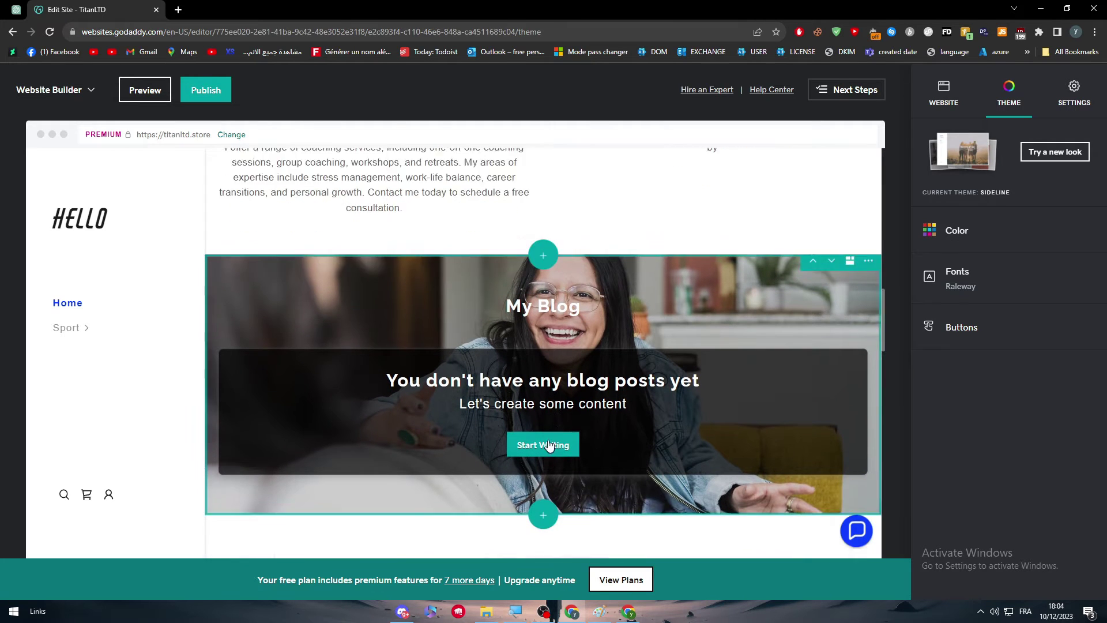
{"action": "scroll", "coordinate": [508, 392], "scroll_direction": "down", "scroll_amount": 4}
{"action": "scroll", "coordinate": [505, 394], "scroll_direction": "up", "scroll_amount": 12}
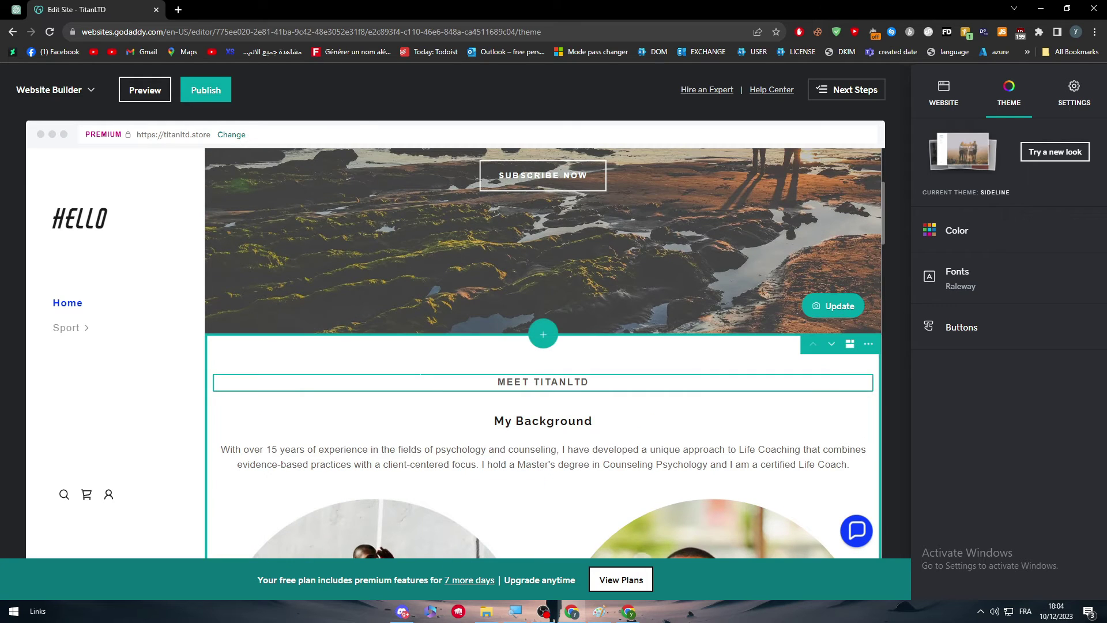
{"action": "scroll", "coordinate": [462, 368], "scroll_direction": "up", "scroll_amount": 4}
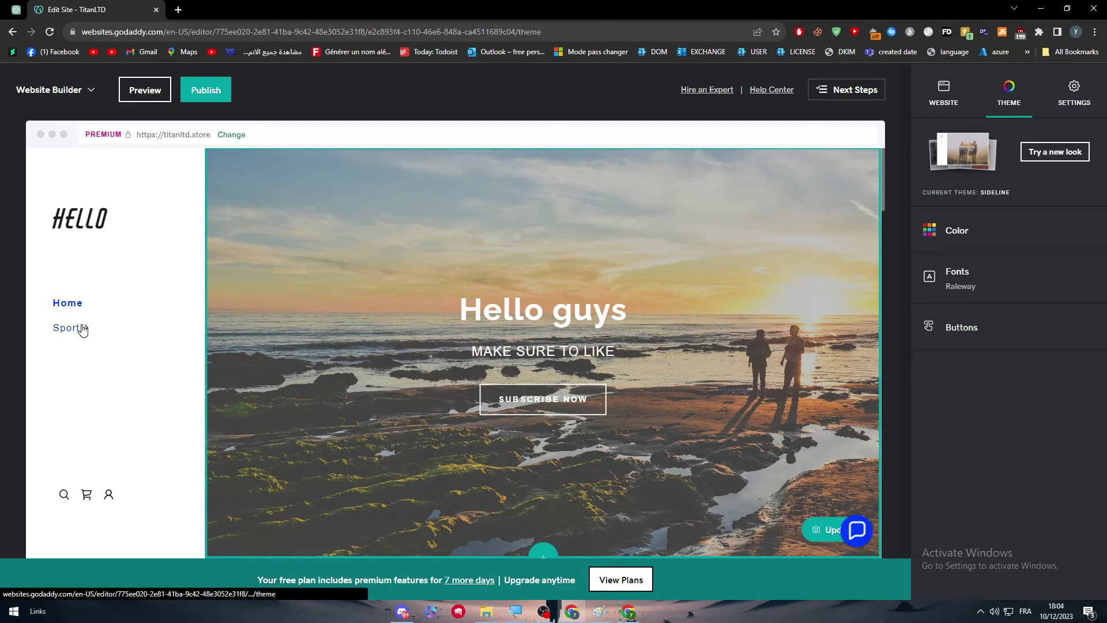
{"action": "left_click", "coordinate": [79, 327]}
{"action": "left_click", "coordinate": [360, 291]}
{"action": "scroll", "coordinate": [360, 292], "scroll_direction": "down", "scroll_amount": 20}
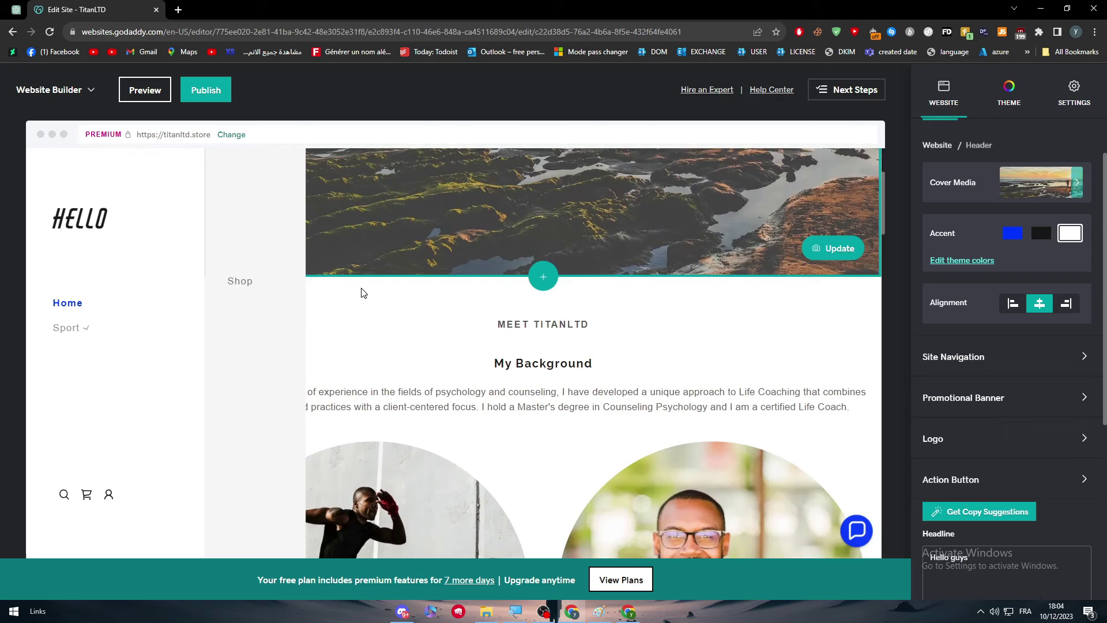
{"action": "scroll", "coordinate": [299, 340], "scroll_direction": "up", "scroll_amount": 7}
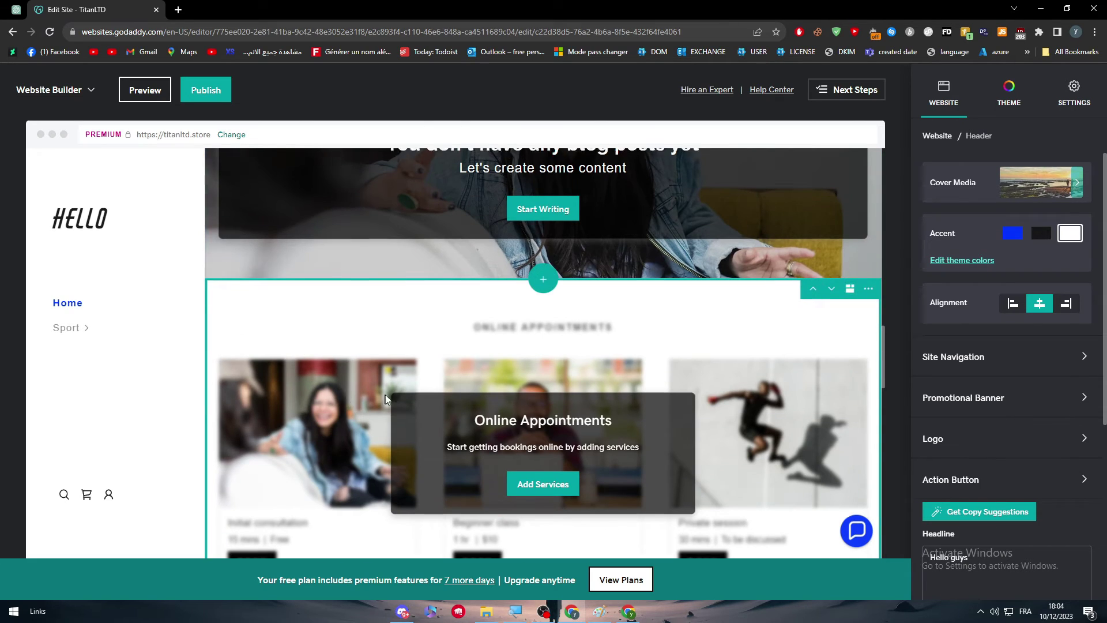
{"action": "scroll", "coordinate": [438, 392], "scroll_direction": "up", "scroll_amount": 10}
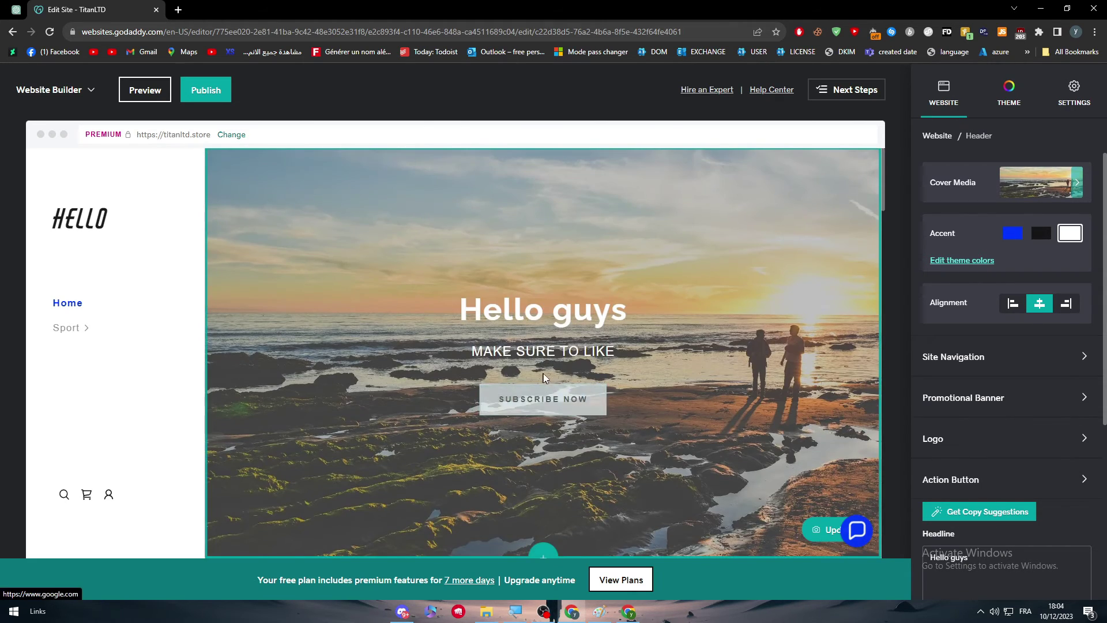
{"action": "scroll", "coordinate": [576, 370], "scroll_direction": "down", "scroll_amount": 7}
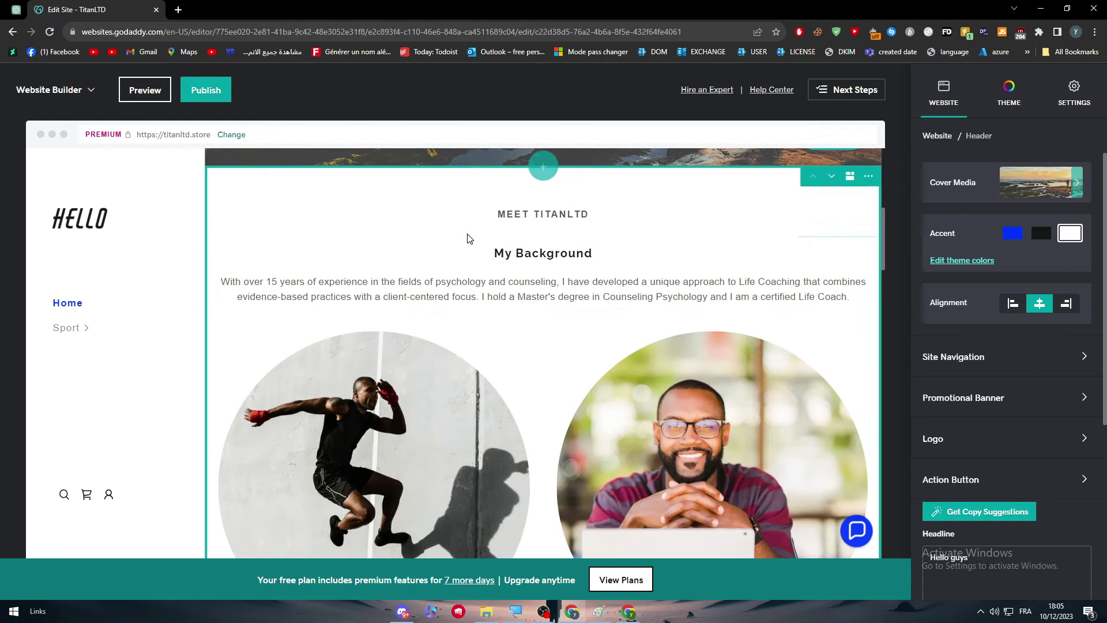
{"action": "scroll", "coordinate": [397, 233], "scroll_direction": "up", "scroll_amount": 5}
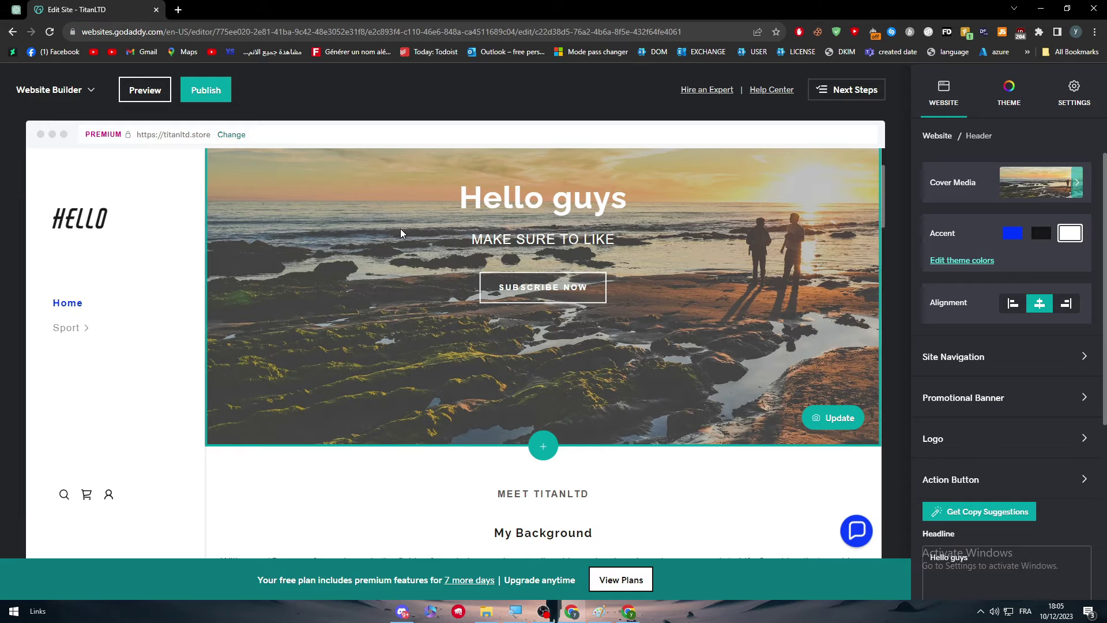
{"action": "scroll", "coordinate": [601, 278], "scroll_direction": "up", "scroll_amount": 2}
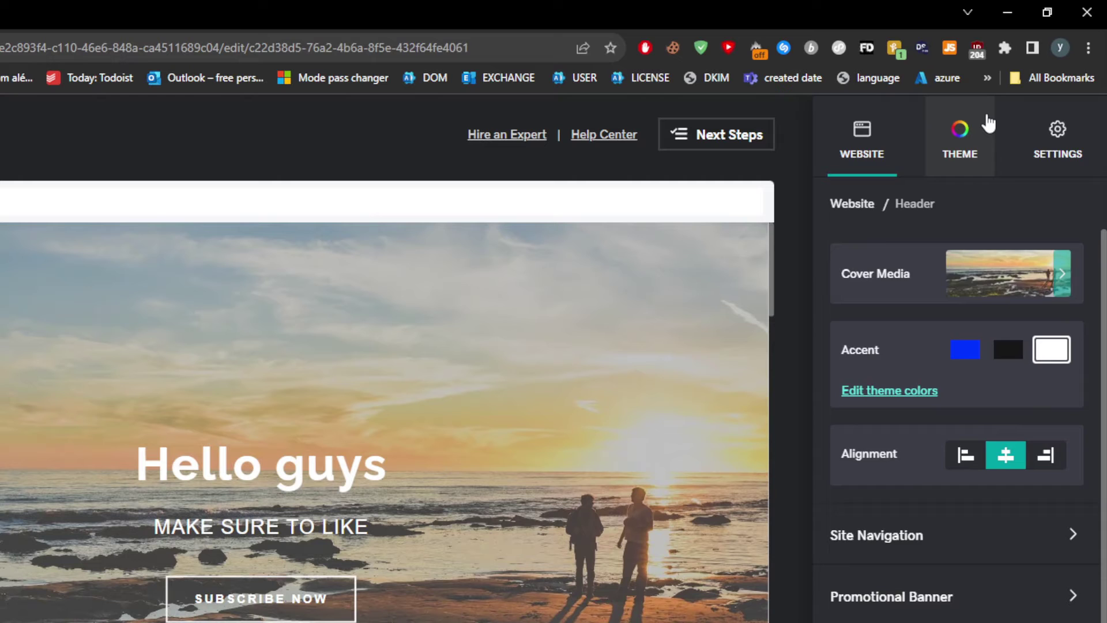
Set the site accent colour to bright red #FF0003 with the custom colour picker.
{"action": "left_click", "coordinate": [1028, 83]}
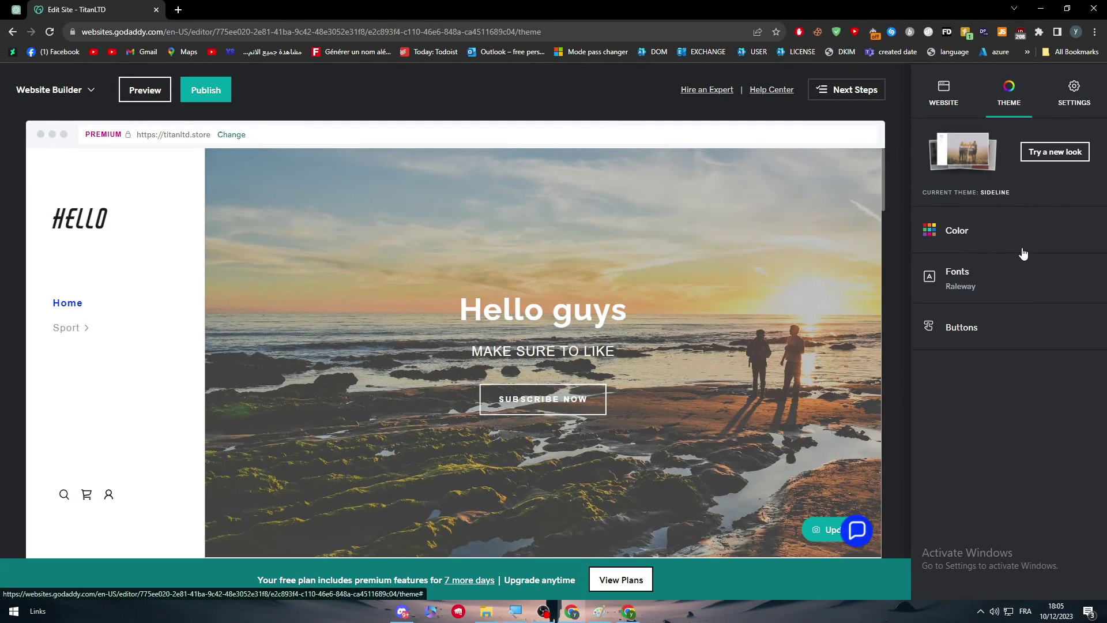
{"action": "left_click", "coordinate": [982, 375]}
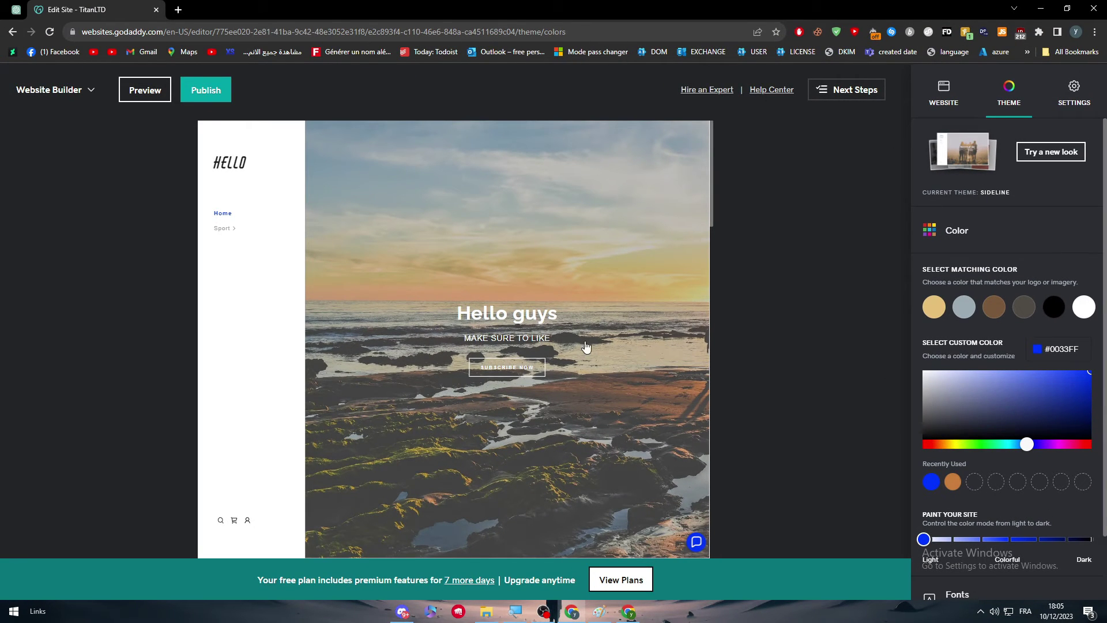
{"action": "scroll", "coordinate": [512, 327], "scroll_direction": "down", "scroll_amount": 5}
{"action": "scroll", "coordinate": [512, 327], "scroll_direction": "down", "scroll_amount": 1}
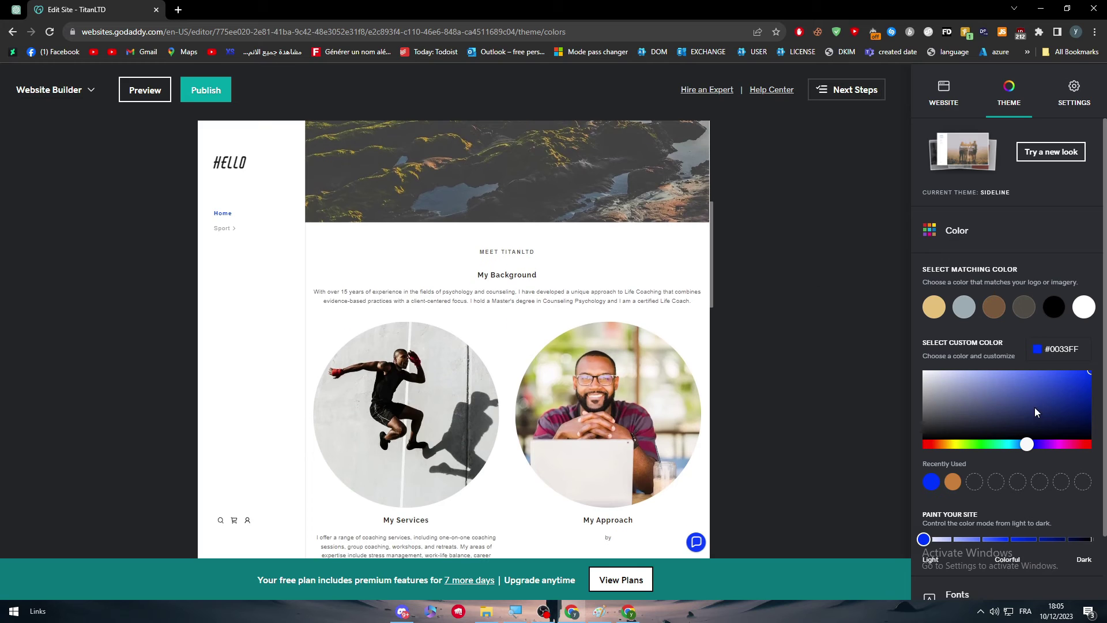
{"action": "left_click_drag", "start_coordinate": [1041, 449], "coordinate": [1102, 447]}
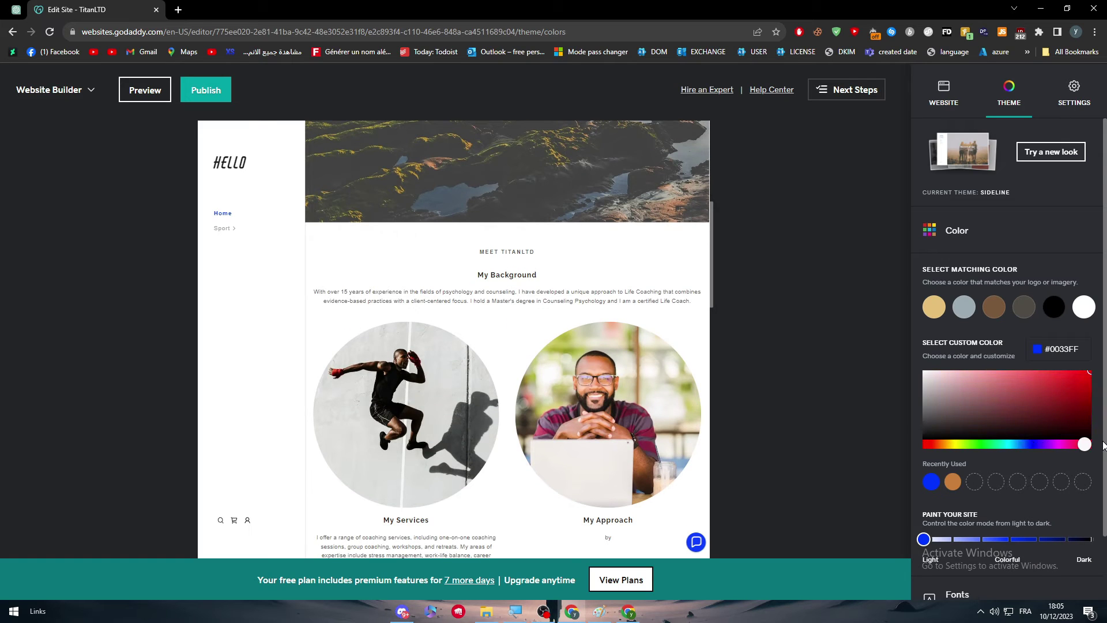
{"action": "left_click", "coordinate": [1059, 380]}
{"action": "left_click", "coordinate": [1090, 372]}
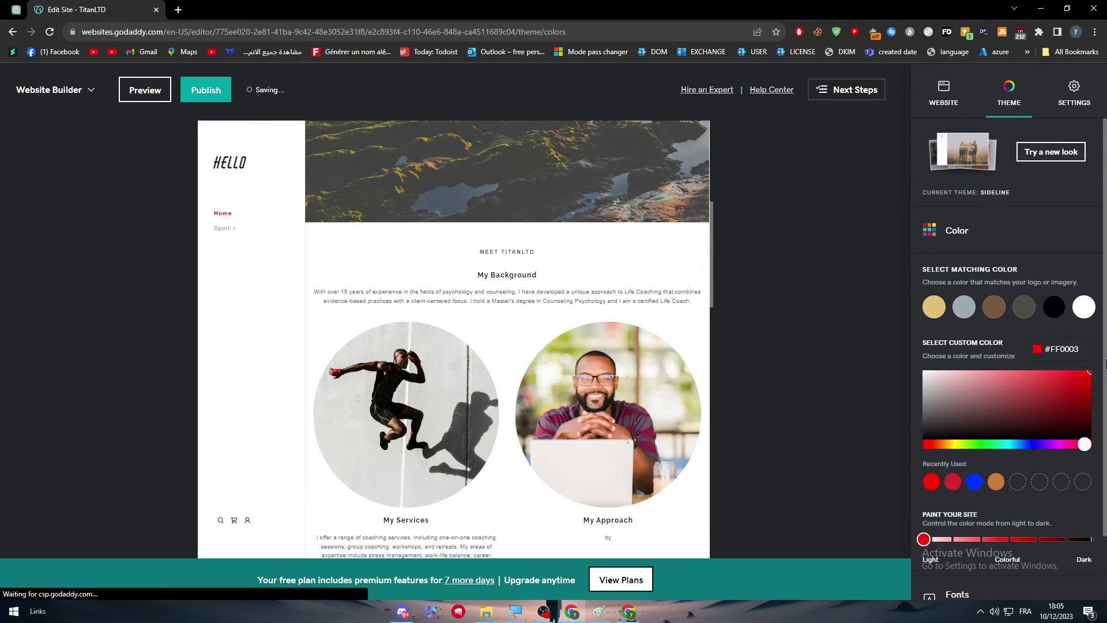
Try black and blue #2B52FF accents, then reapply the recently used red.
{"action": "scroll", "coordinate": [686, 485], "scroll_direction": "down", "scroll_amount": 10}
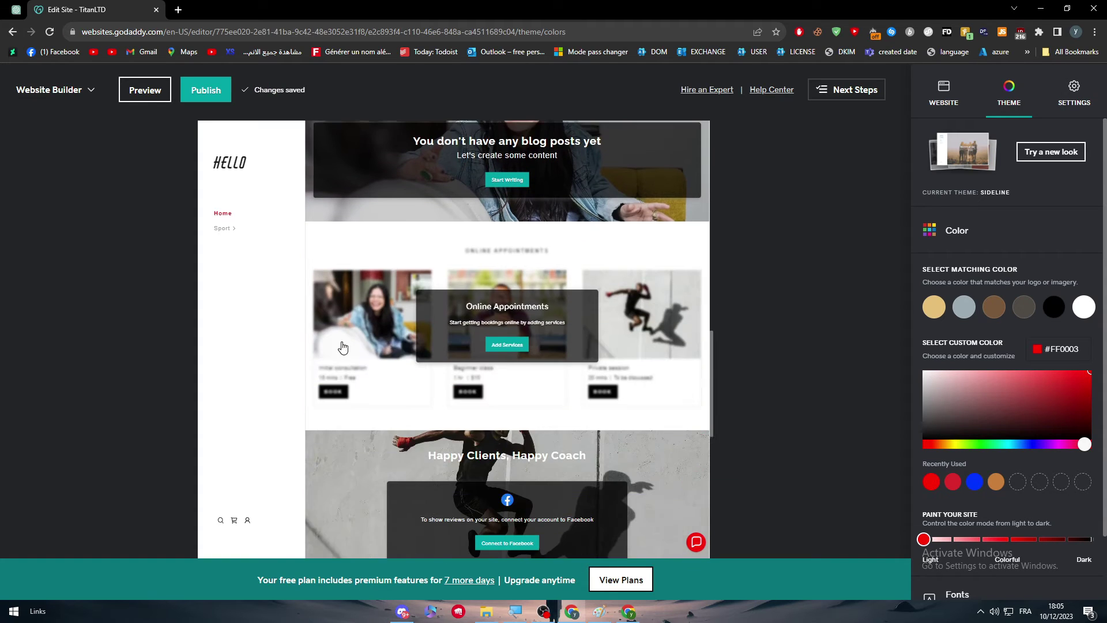
{"action": "scroll", "coordinate": [375, 340], "scroll_direction": "up", "scroll_amount": 3}
{"action": "scroll", "coordinate": [472, 391], "scroll_direction": "up", "scroll_amount": 3}
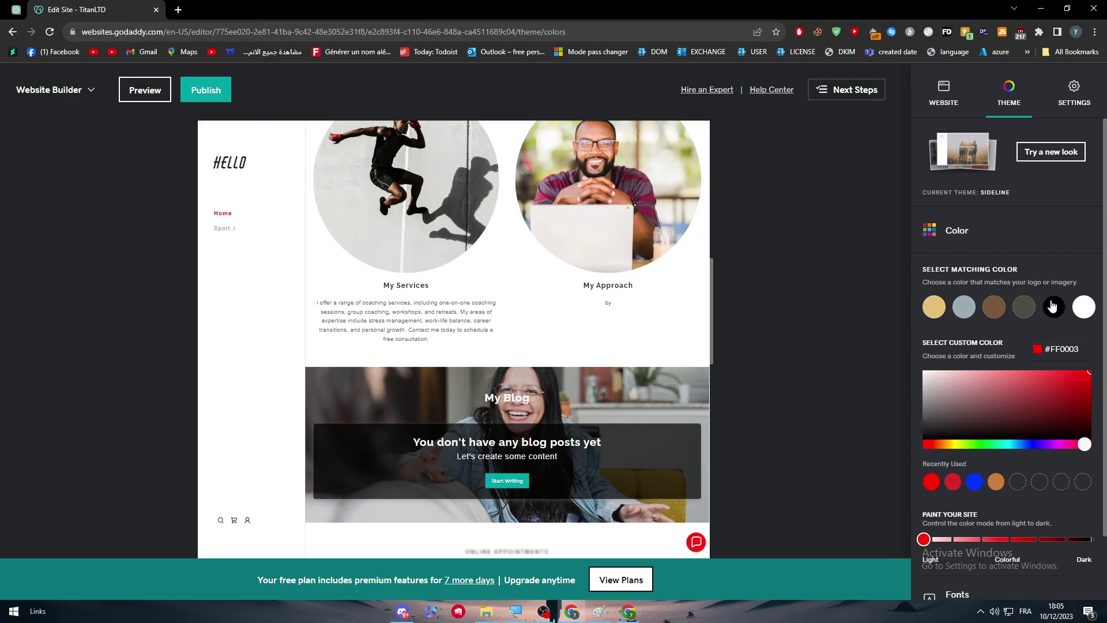
{"action": "left_click", "coordinate": [1053, 306]}
{"action": "left_click_drag", "start_coordinate": [930, 445], "coordinate": [1028, 444]}
{"action": "left_click_drag", "start_coordinate": [1032, 390], "coordinate": [1044, 370]}
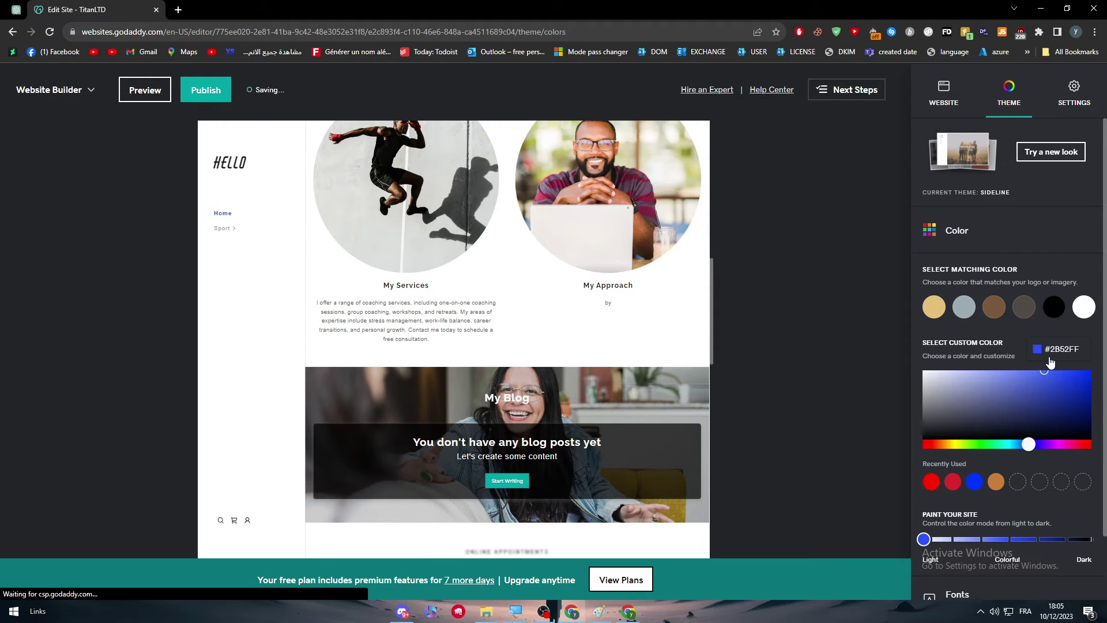
{"action": "left_click", "coordinate": [953, 482]}
{"action": "scroll", "coordinate": [960, 482], "scroll_direction": "down", "scroll_amount": 1}
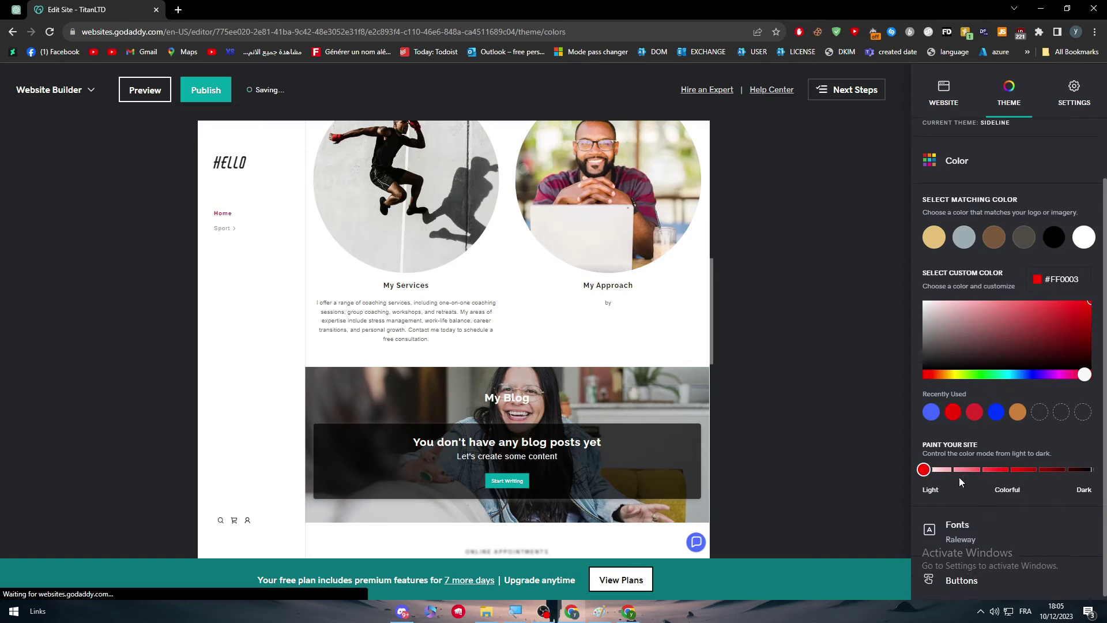
Try Archivo Black and Adamina as primary font and Cantarell as secondary font.
{"action": "left_click", "coordinate": [987, 531]}
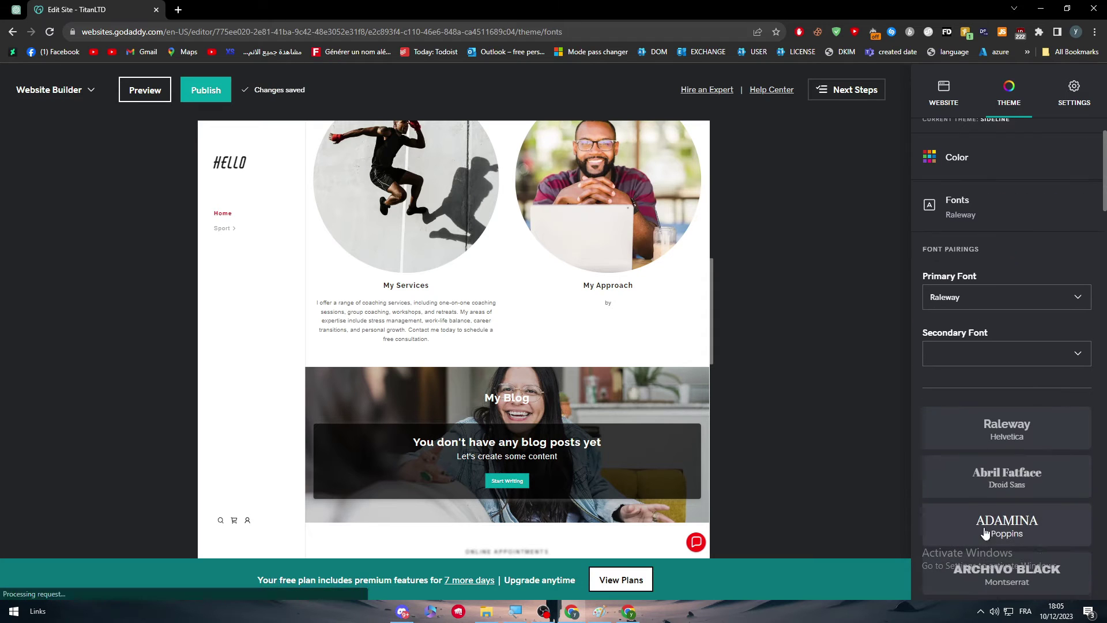
{"action": "left_click", "coordinate": [971, 299]}
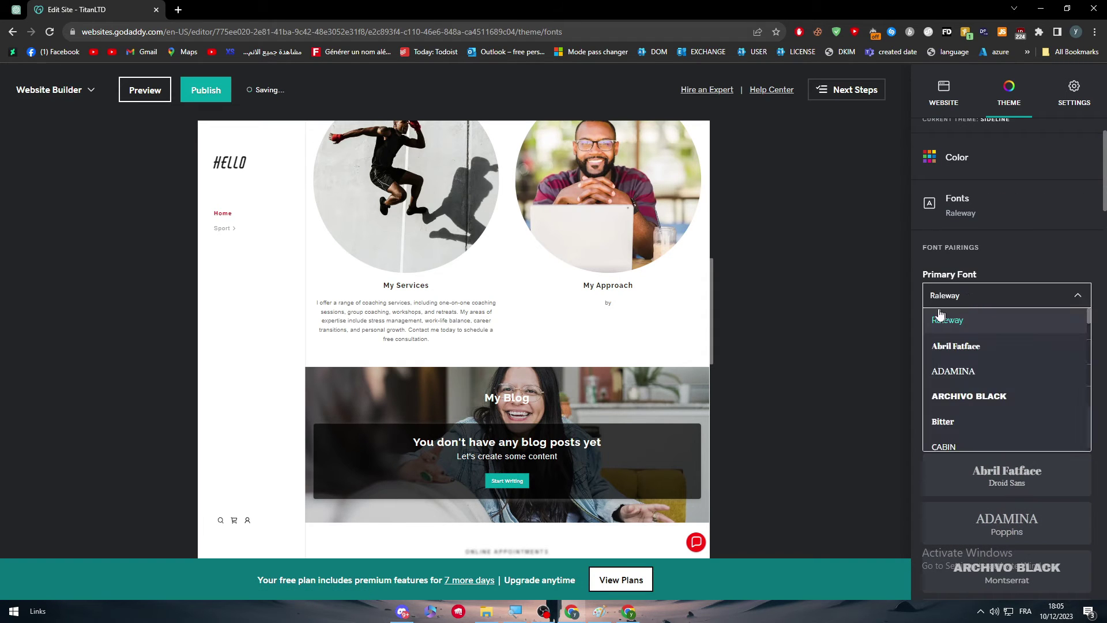
{"action": "left_click", "coordinate": [980, 397]}
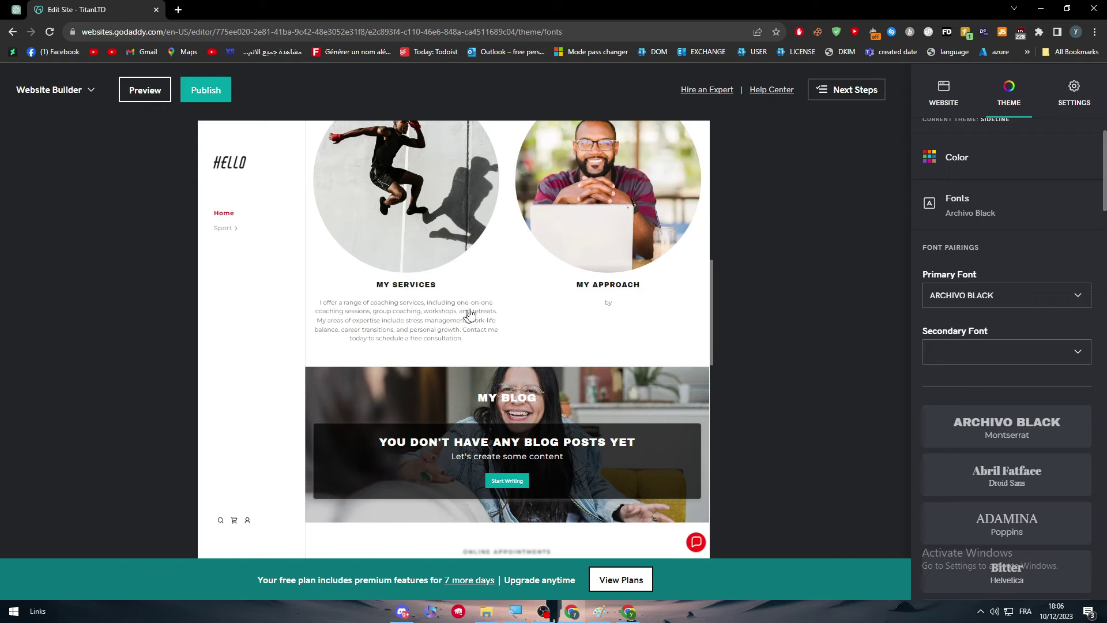
{"action": "left_click", "coordinate": [980, 302]}
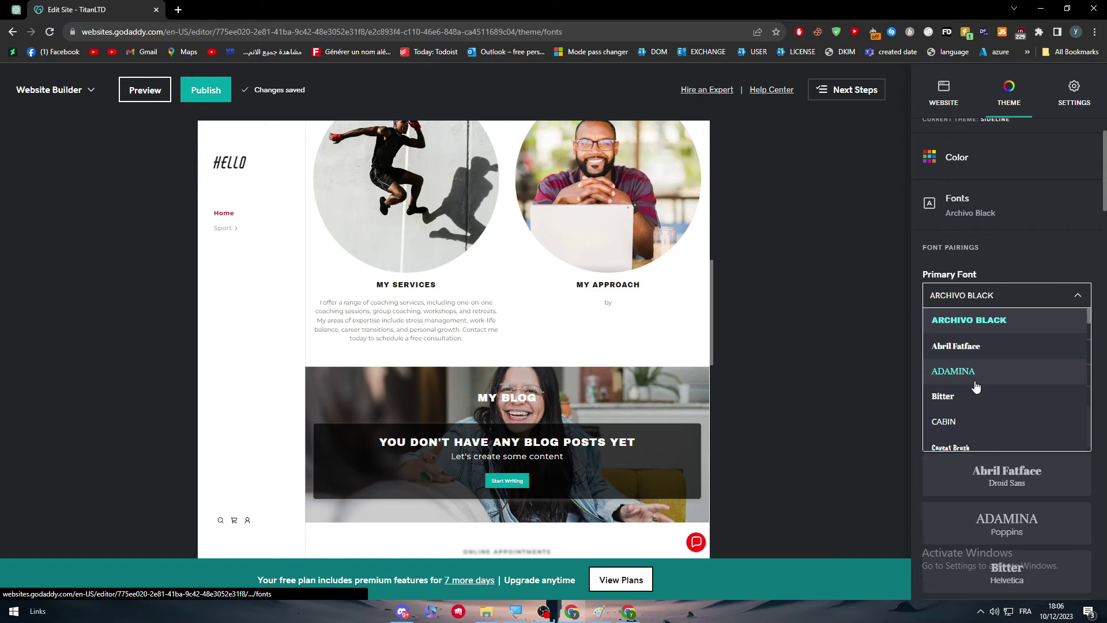
{"action": "left_click", "coordinate": [989, 374]}
{"action": "left_click", "coordinate": [1056, 353]}
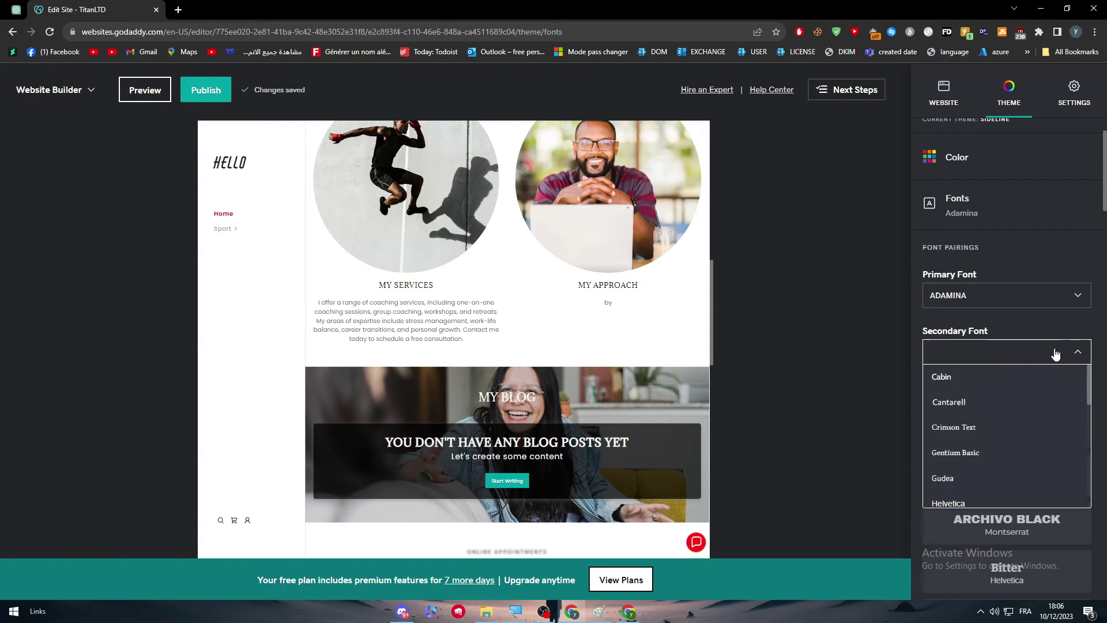
{"action": "left_click", "coordinate": [959, 416]}
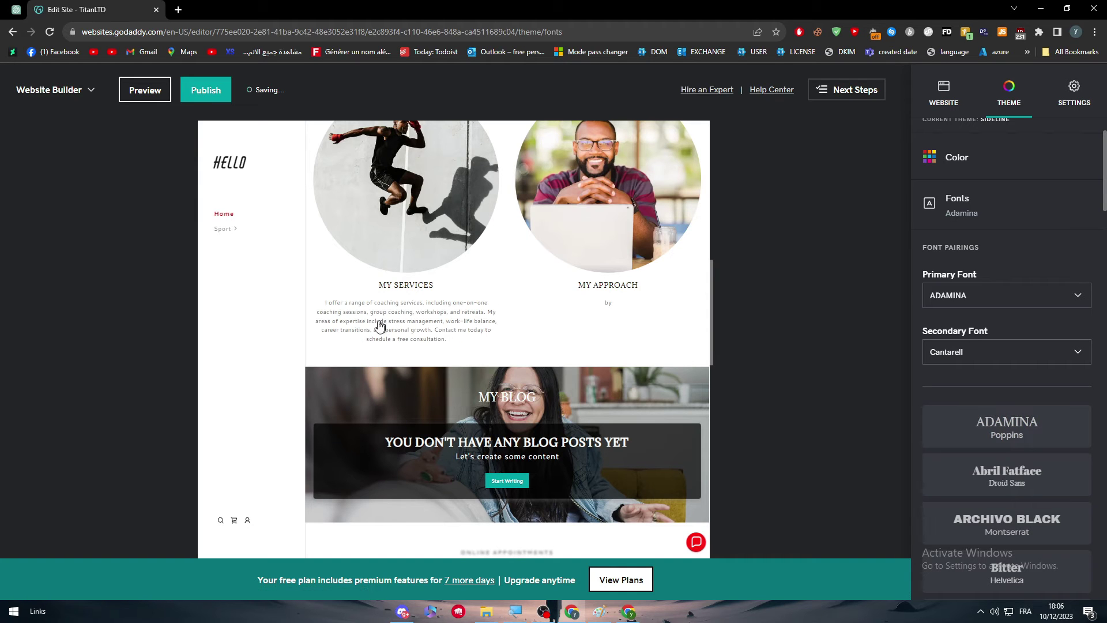
Apply the Fjalla One / Source Sans Pro pairing after trying Caveat Brush / Droid Sans.
{"action": "scroll", "coordinate": [1020, 430], "scroll_direction": "down", "scroll_amount": 5}
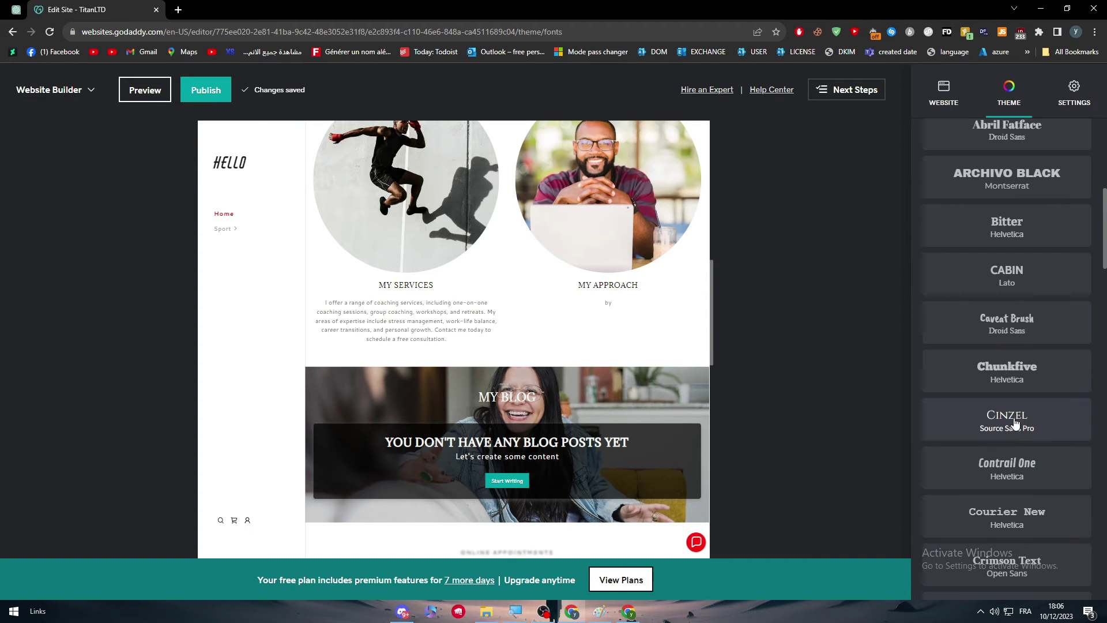
{"action": "left_click", "coordinate": [988, 340]}
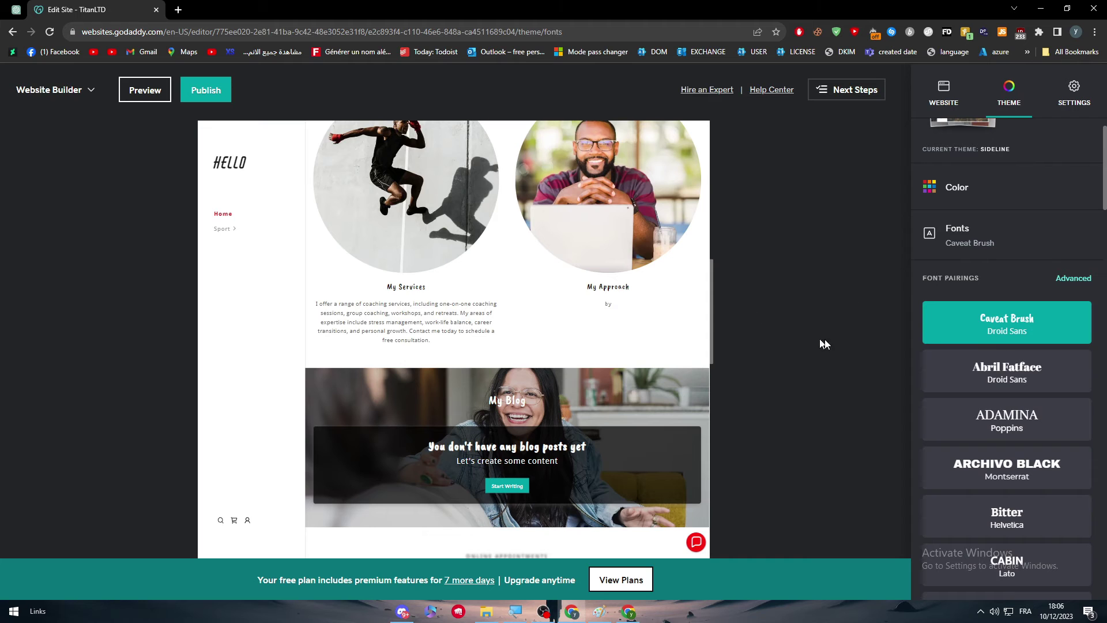
{"action": "scroll", "coordinate": [1071, 396], "scroll_direction": "down", "scroll_amount": 3}
{"action": "scroll", "coordinate": [1071, 397], "scroll_direction": "down", "scroll_amount": 8}
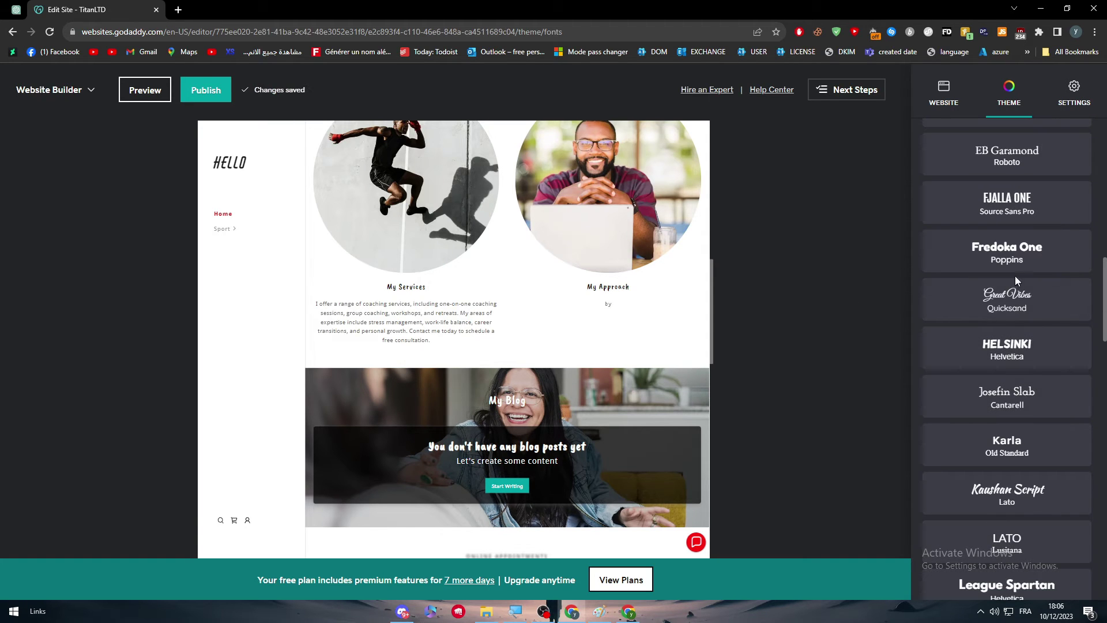
{"action": "left_click", "coordinate": [1006, 198]}
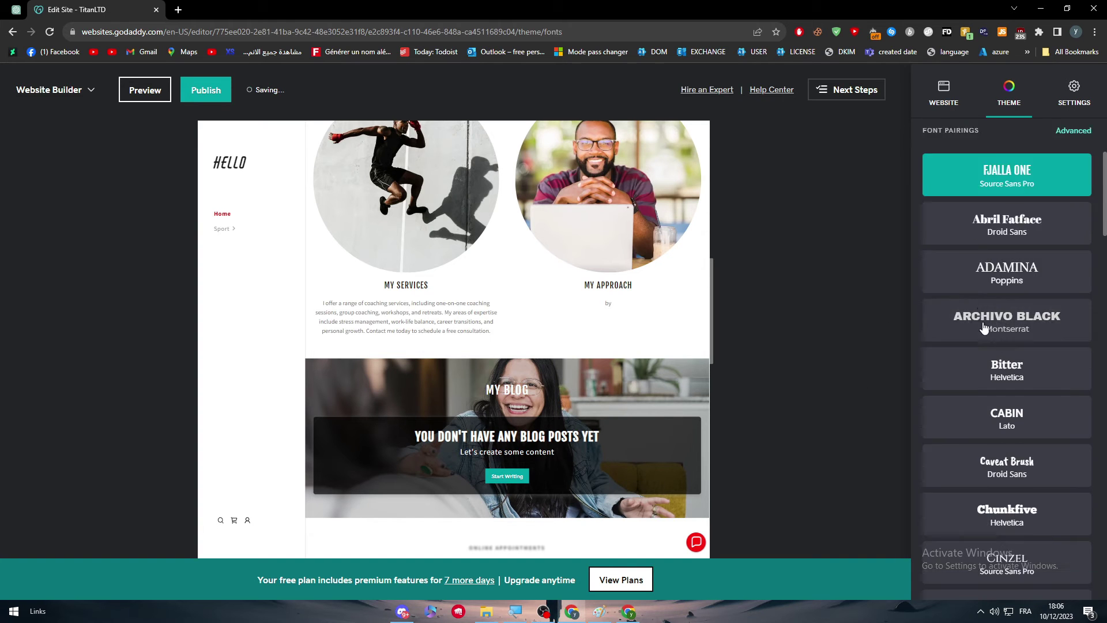
{"action": "scroll", "coordinate": [984, 320], "scroll_direction": "down", "scroll_amount": 10}
{"action": "scroll", "coordinate": [981, 320], "scroll_direction": "up", "scroll_amount": 12}
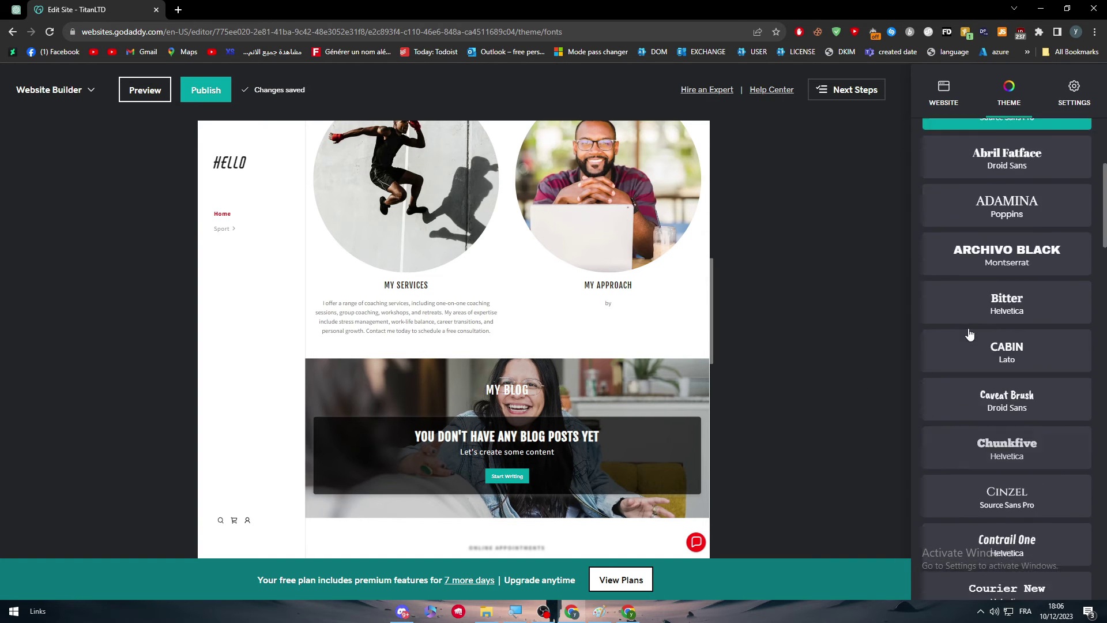
{"action": "left_click", "coordinate": [1072, 322]}
{"action": "scroll", "coordinate": [1027, 420], "scroll_direction": "down", "scroll_amount": 5}
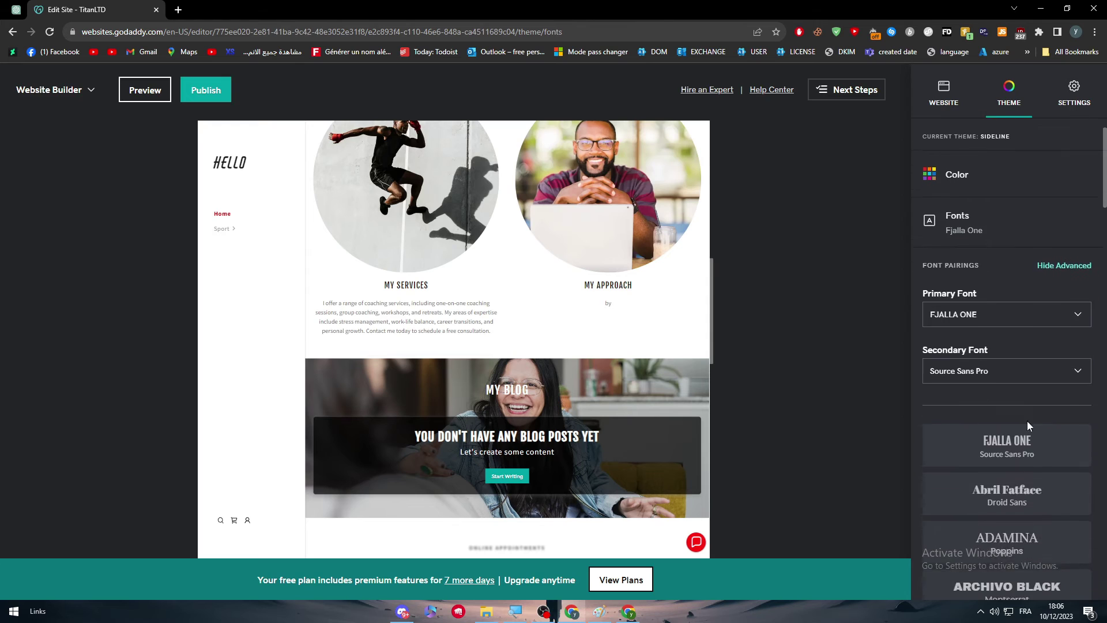
{"action": "scroll", "coordinate": [1017, 375], "scroll_direction": "up", "scroll_amount": 5}
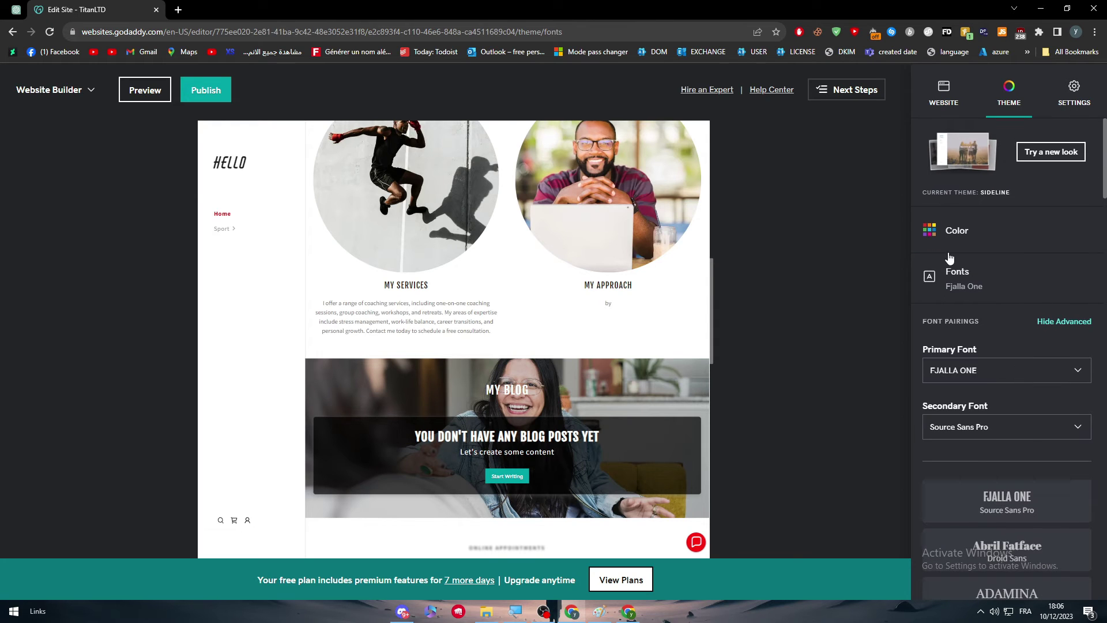